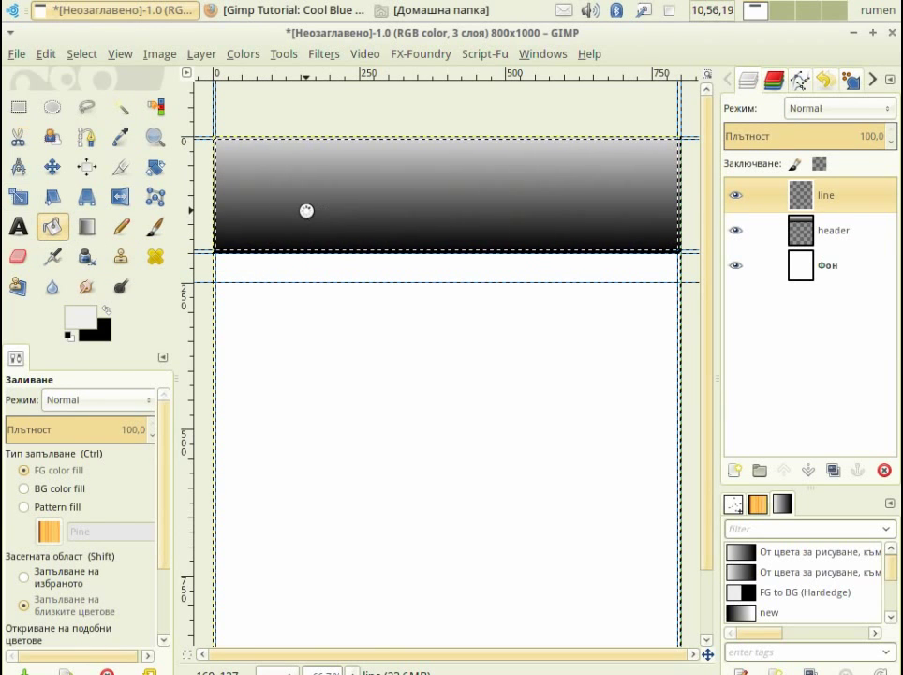
Step: Fill the selected header area on the line layer with the light grey foreground colour using Bucket Fill
click(312, 216)
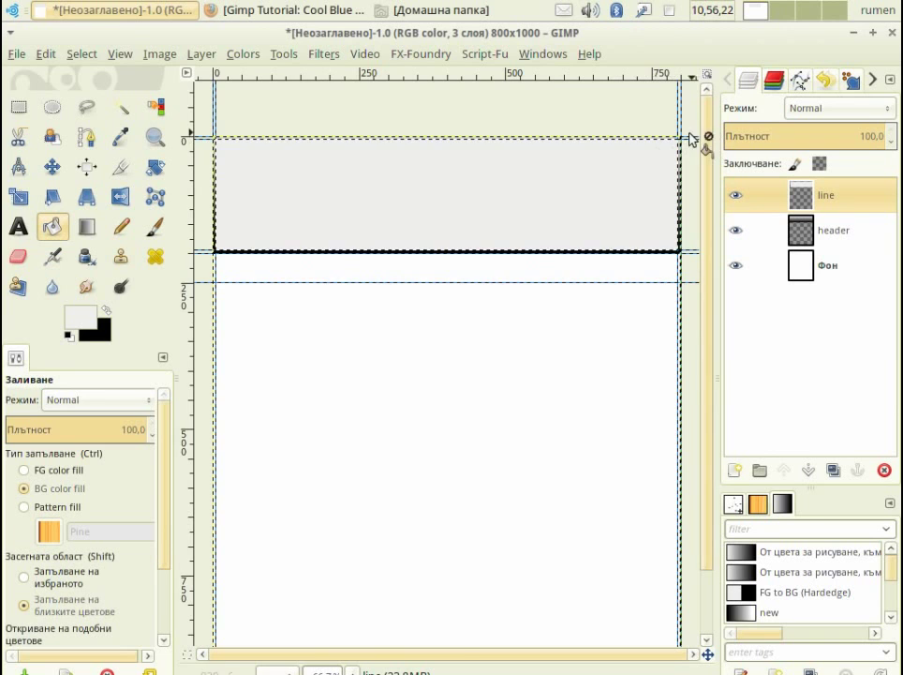
scroll(691, 138, up, 3)
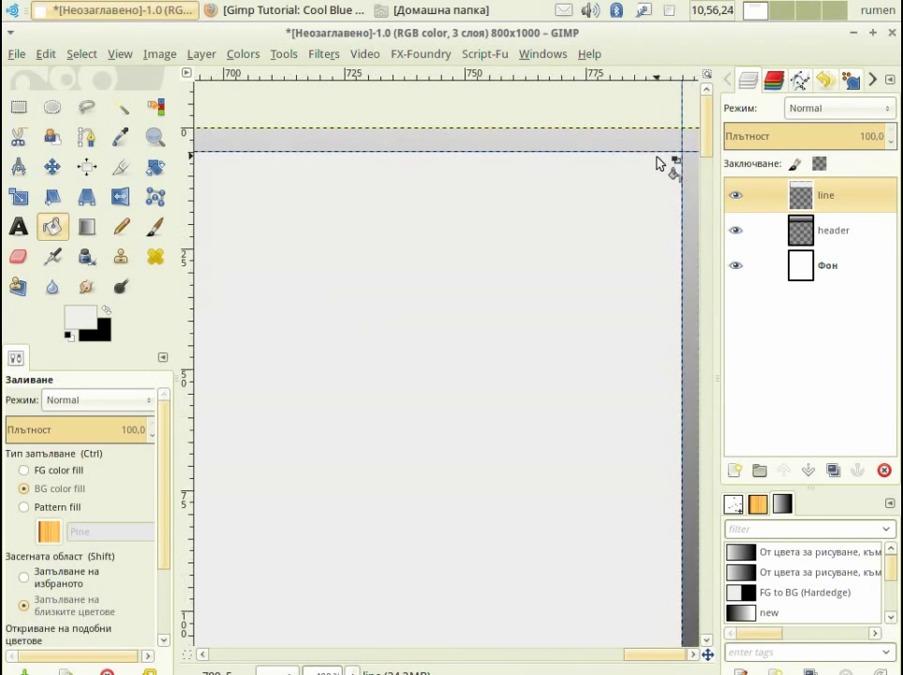
scroll(657, 163, down, 4)
key(ctrl)
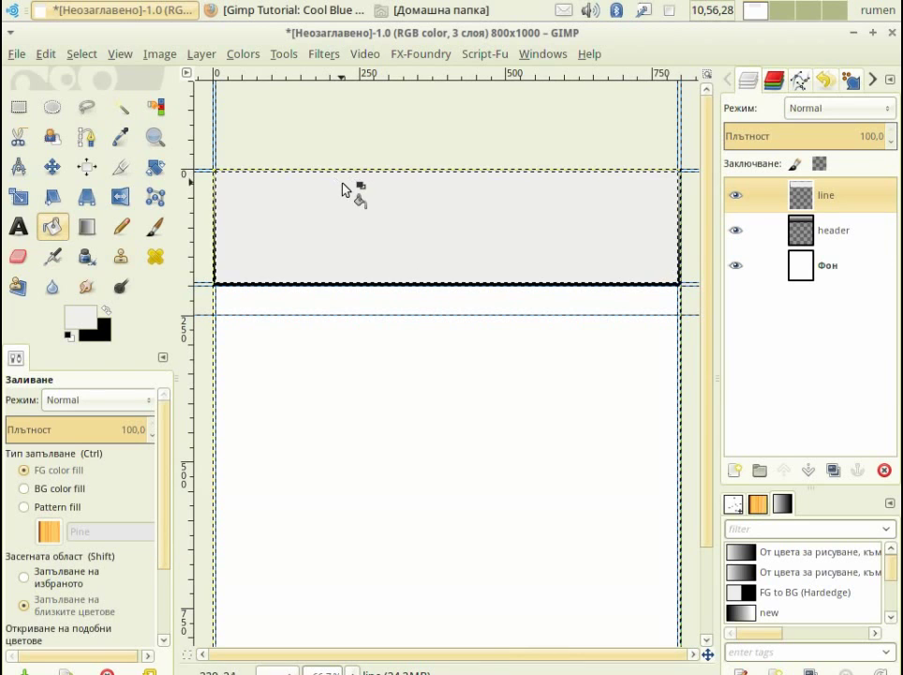
Step: Read the header selection's pixel width and height with the Scale tool, without scaling anything
click(19, 197)
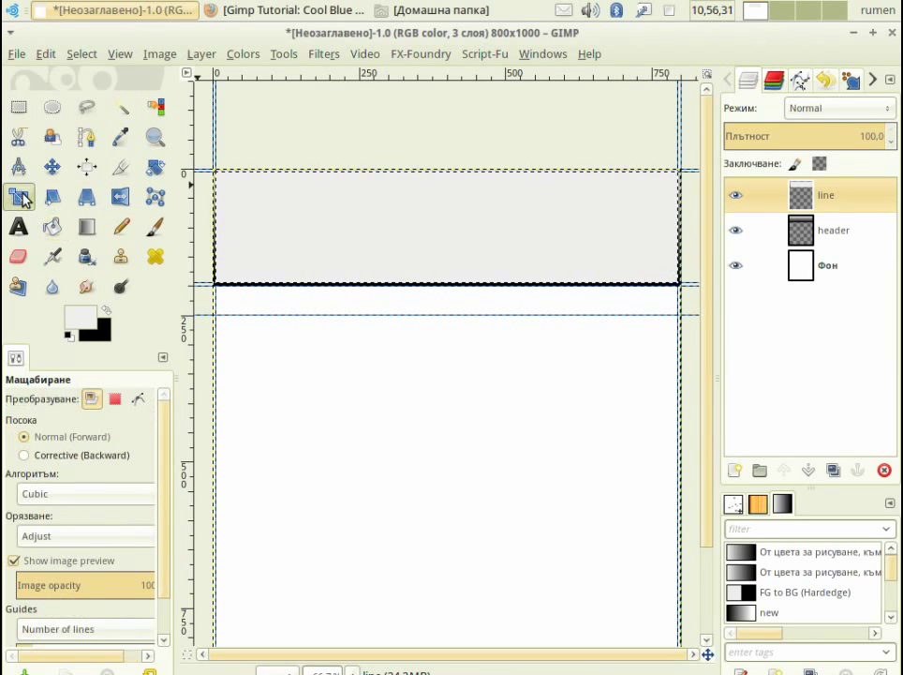
click(314, 221)
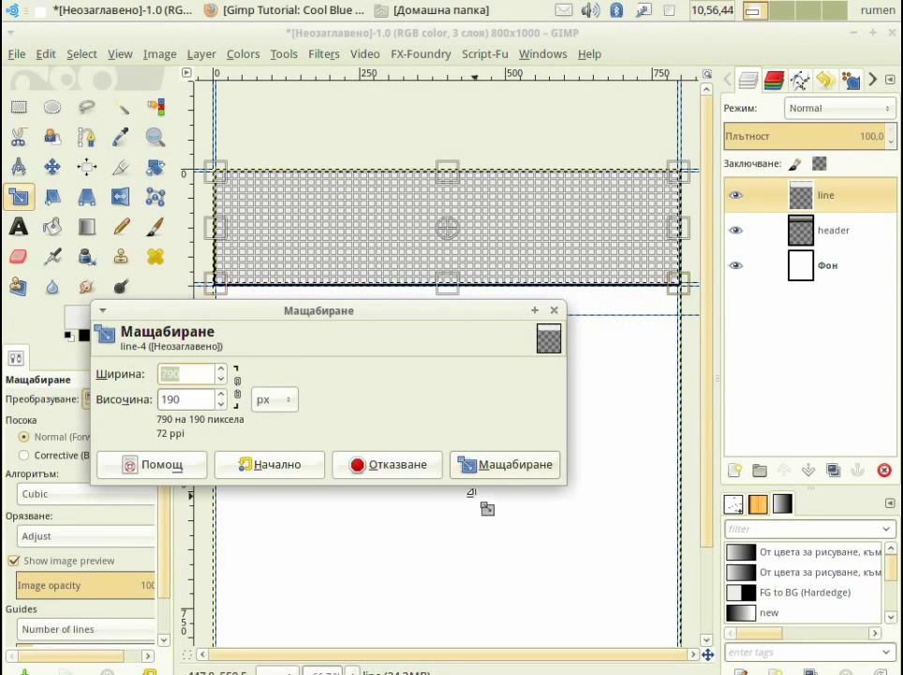
click(411, 472)
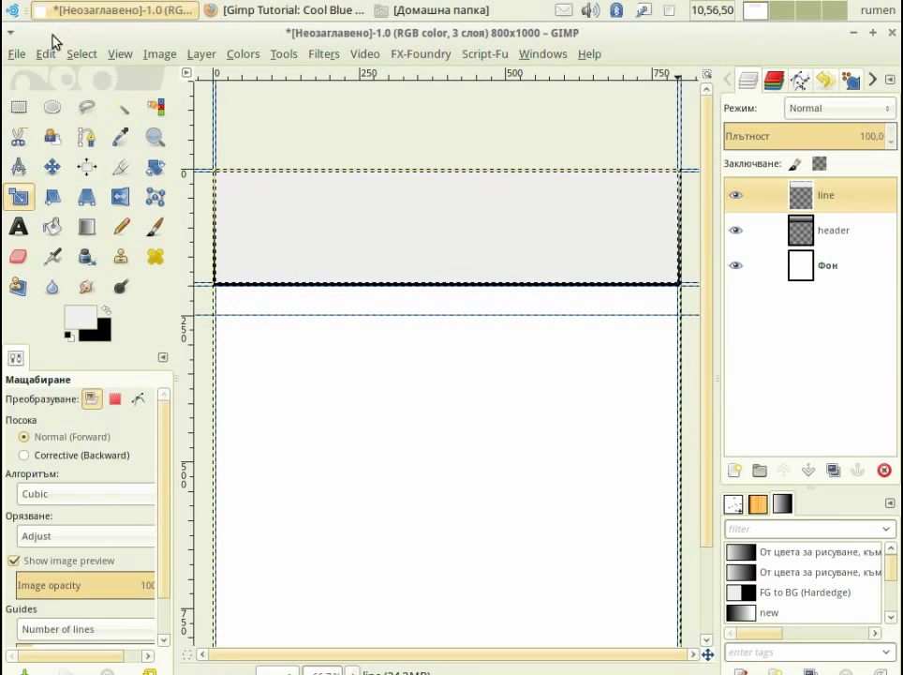
Step: Open Beautiful-Sky.jpg from the nature folder inside the pictures folder (Изображения)
click(18, 56)
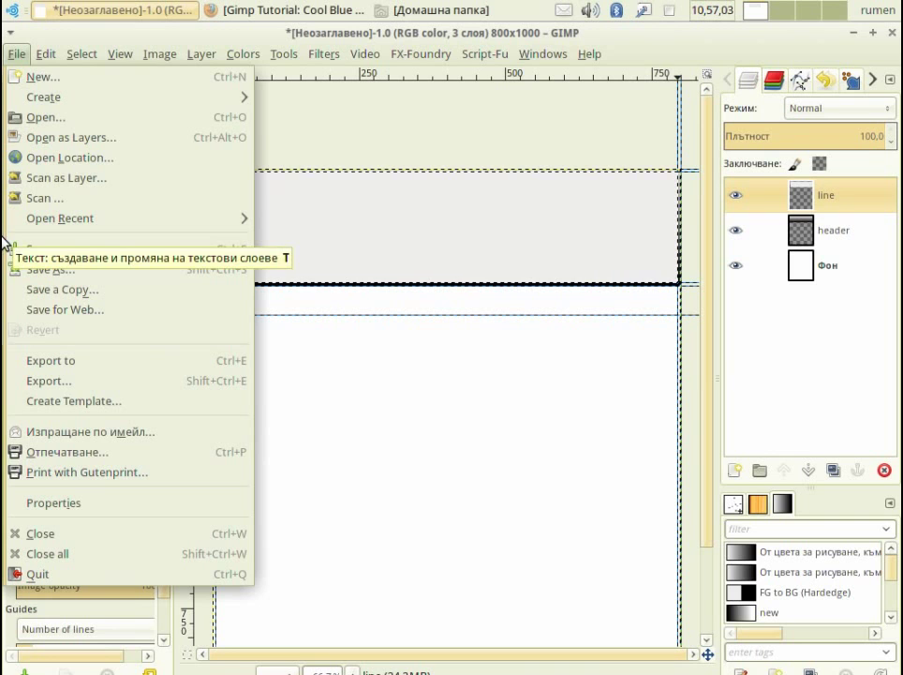
click(38, 117)
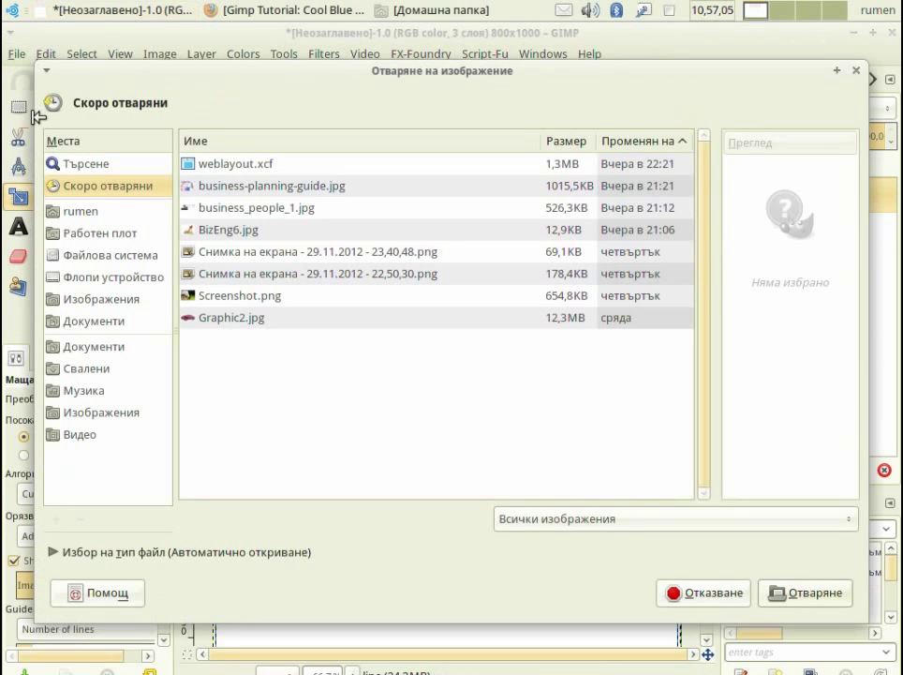
click(87, 300)
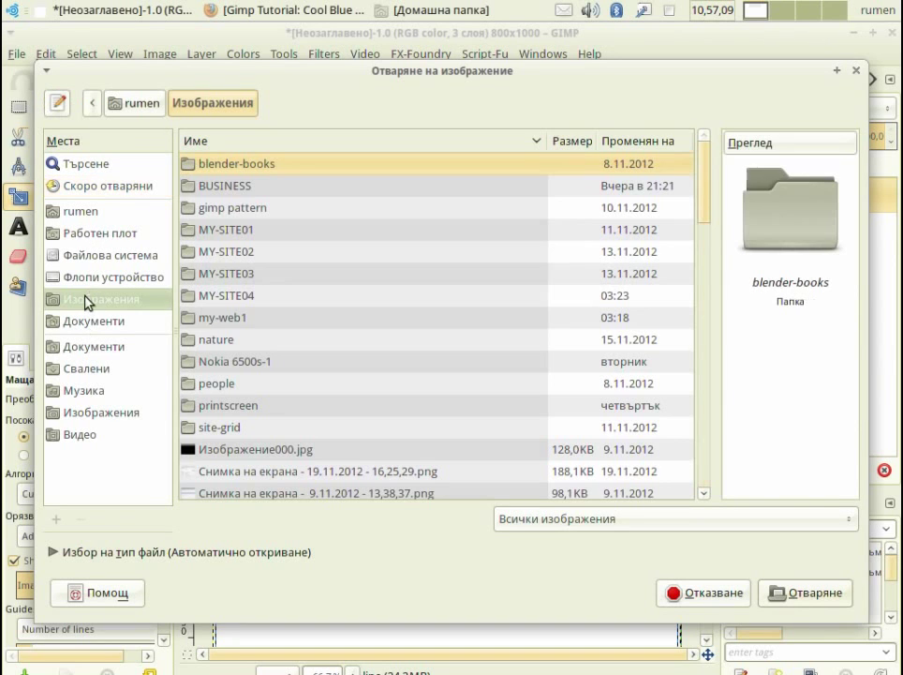
click(199, 343)
double_click(206, 343)
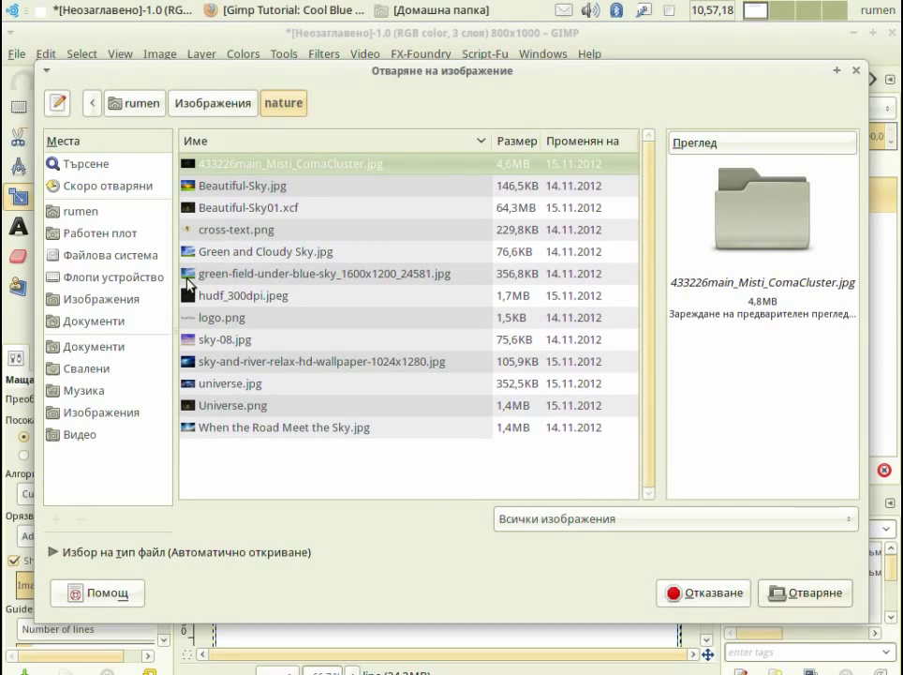
click(235, 187)
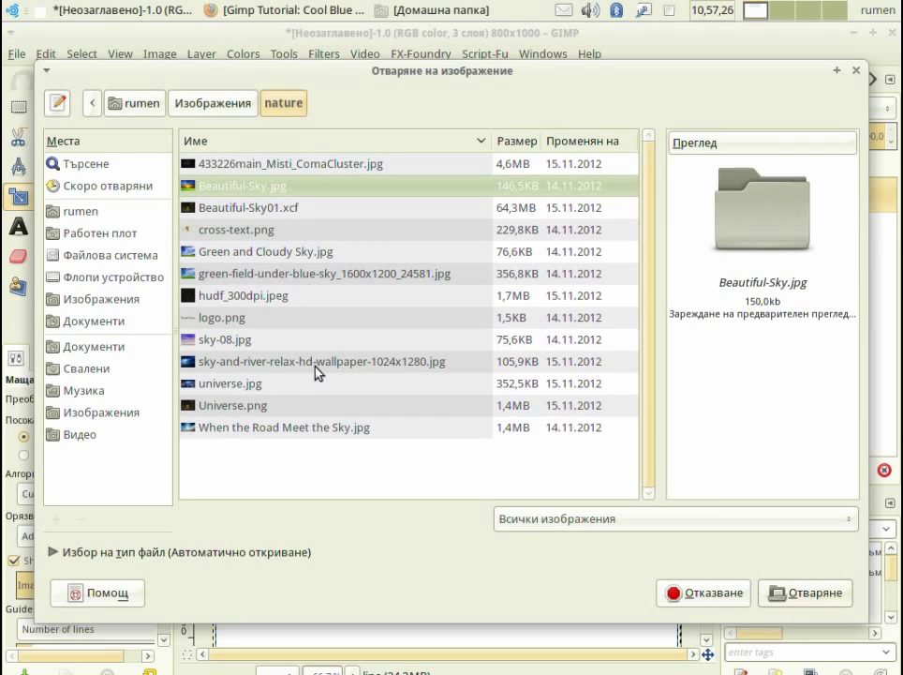
click(788, 594)
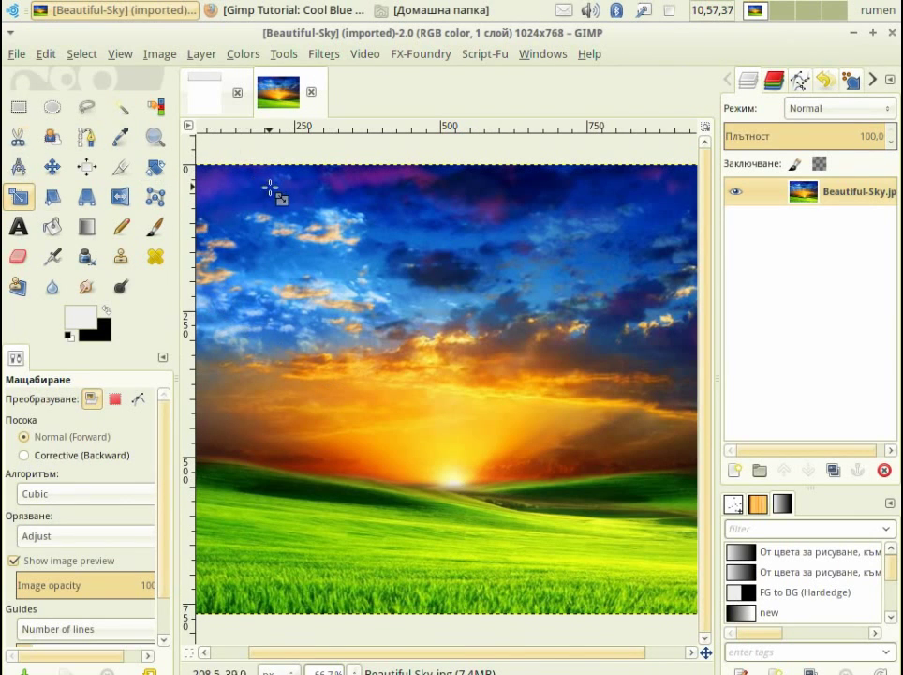
Step: Copy the Beautiful-Sky layer into the web layout image and raise it to the top of the layer stack
click(53, 168)
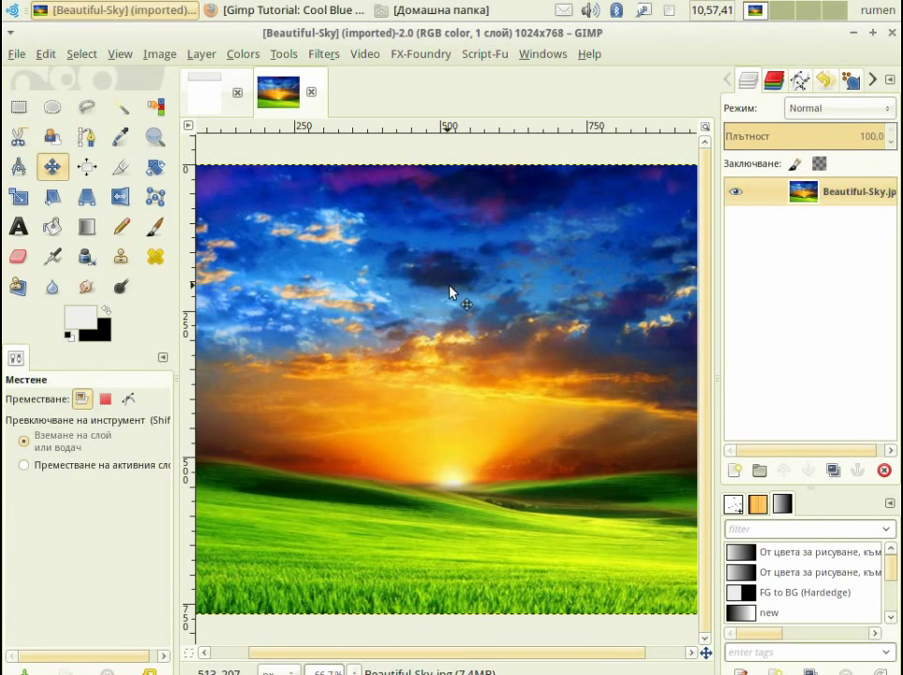
drag(801, 194, 340, 229)
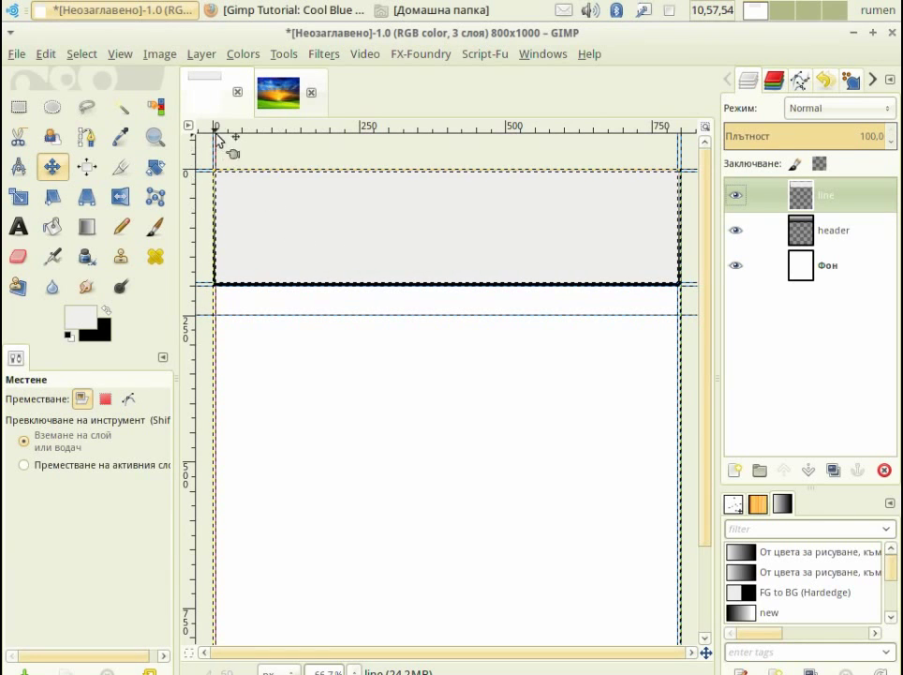
drag(253, 98, 741, 257)
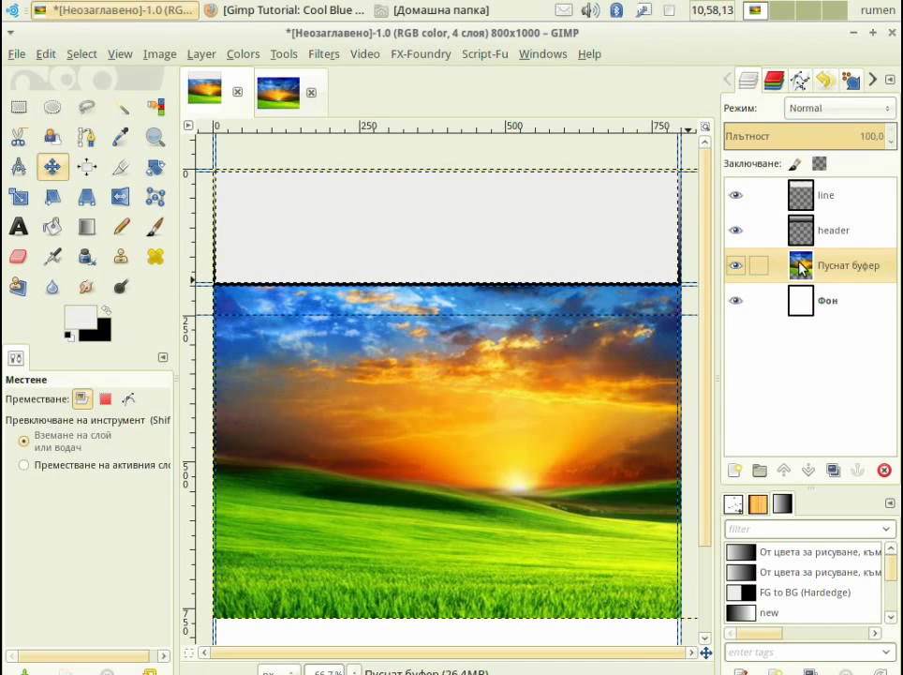
click(784, 470)
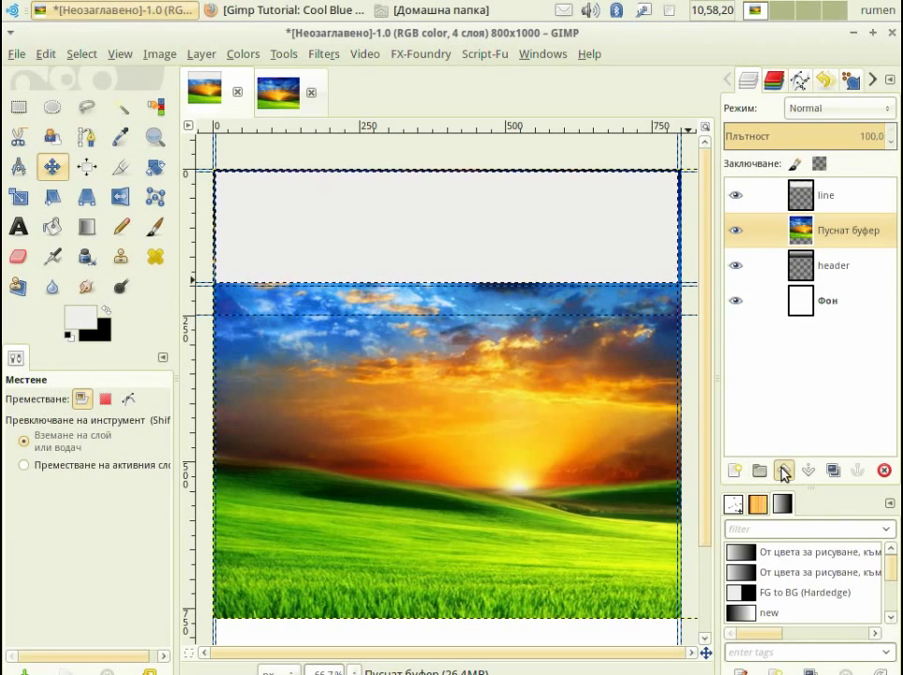
click(785, 470)
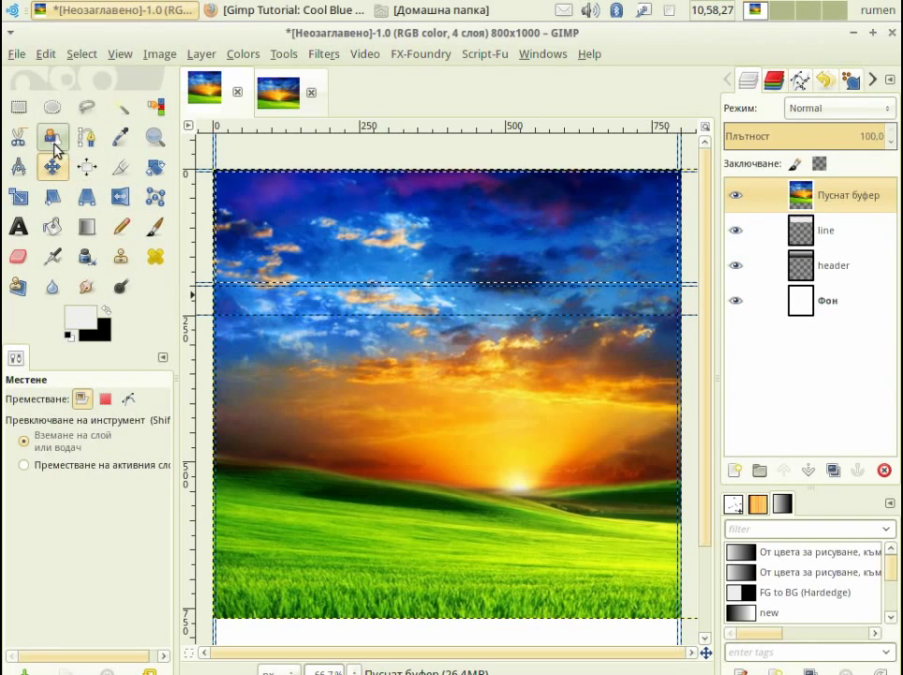
Step: Try to scale the sky layer at 790 × 190 px with the header selection active and anchor the floating selection
click(20, 198)
click(386, 356)
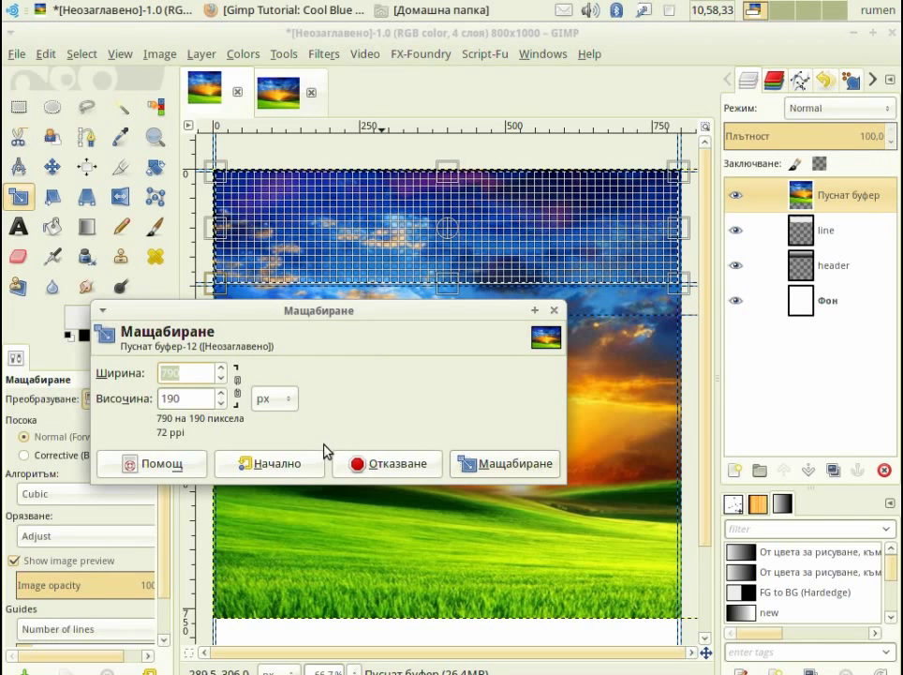
click(488, 464)
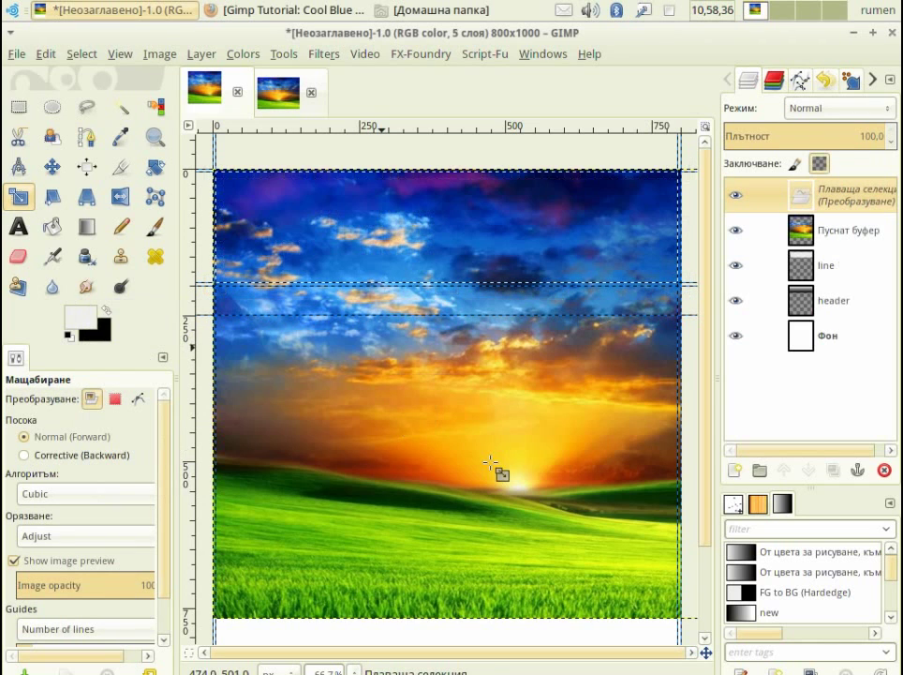
click(858, 471)
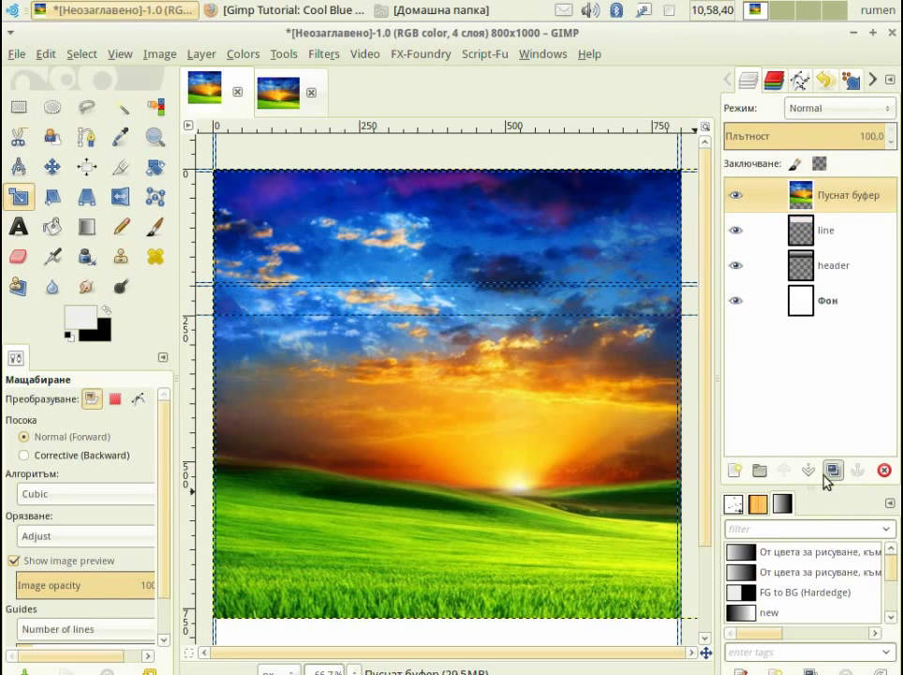
Step: Undo the anchoring, the scaling, the layer raises and the insertion of the sky layer
key(ctrl+z)
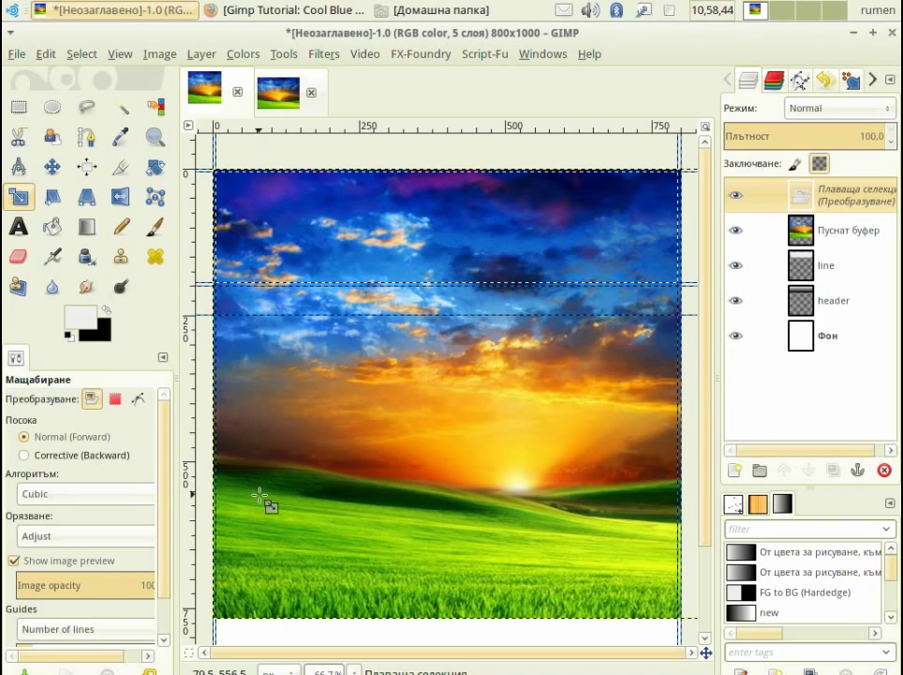
key(ctrl+z)
key(ctrl+z)
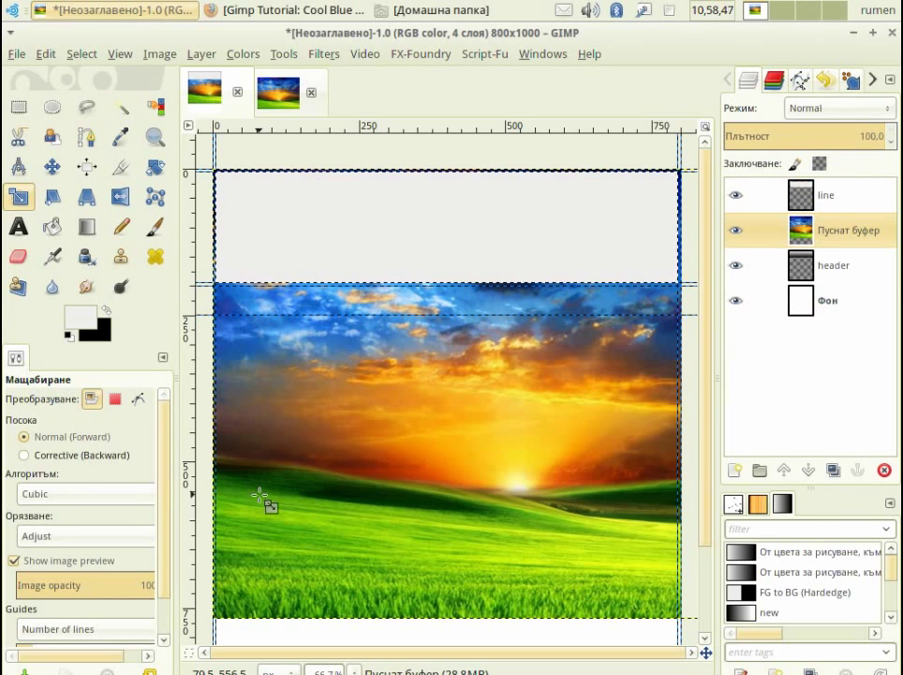
key(ctrl+z)
key(ctrl+z)
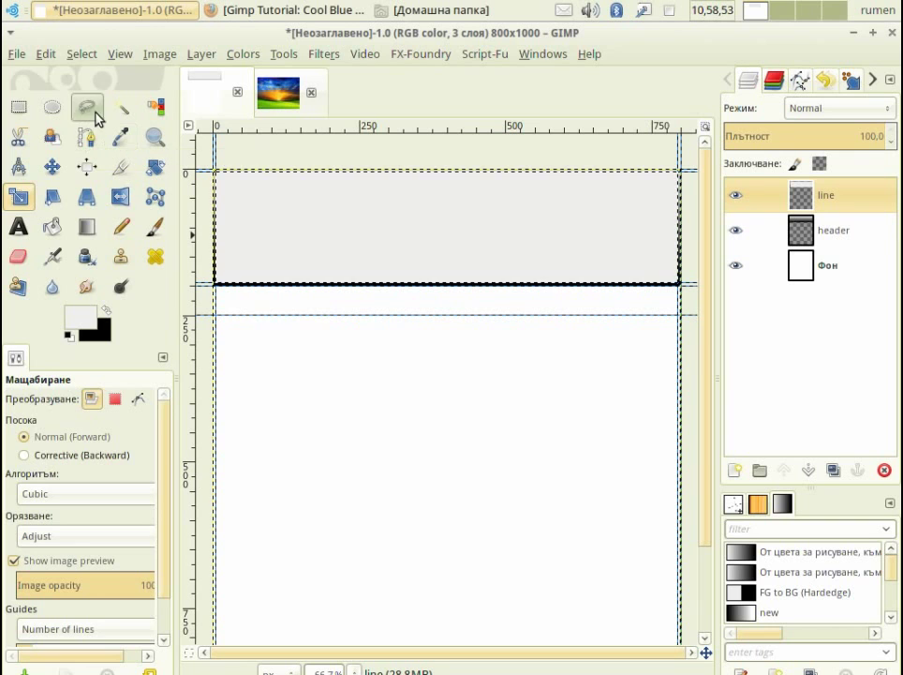
Step: Clear the header selection and copy the Beautiful-Sky picture into the layout image as a layer above line
click(83, 58)
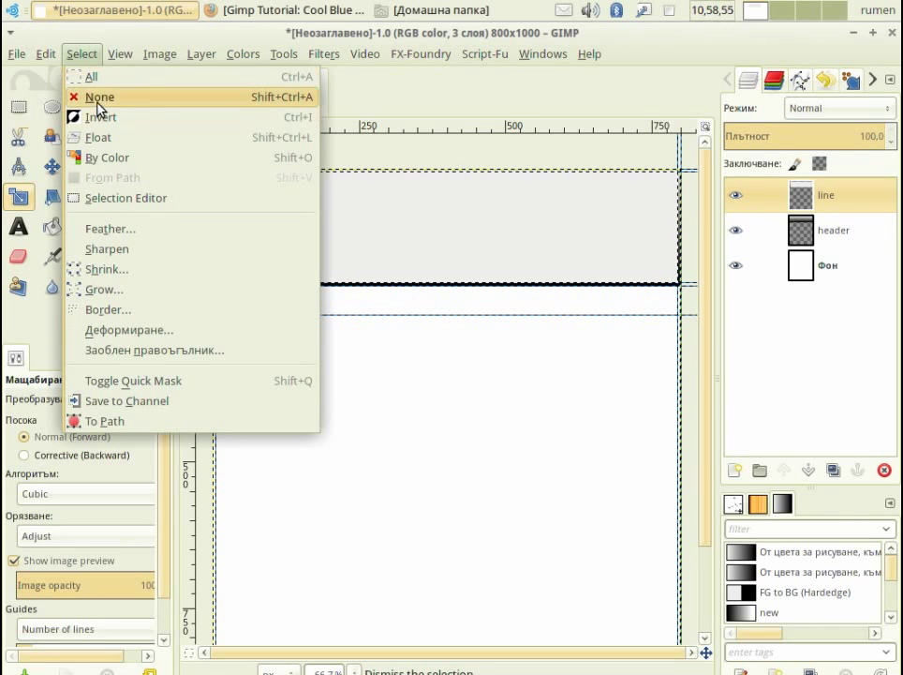
click(93, 96)
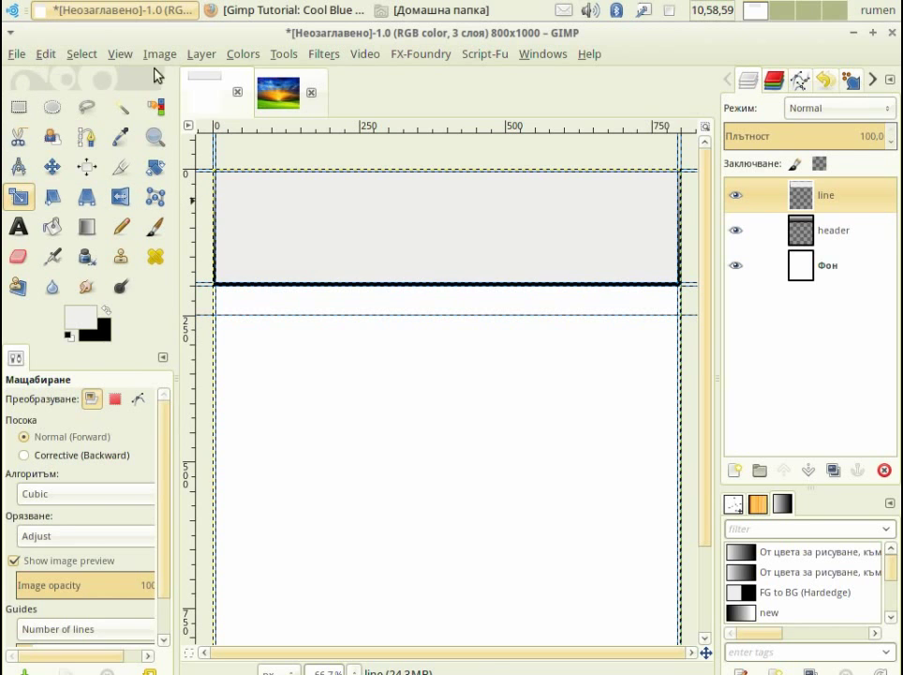
click(279, 92)
drag(317, 97, 771, 195)
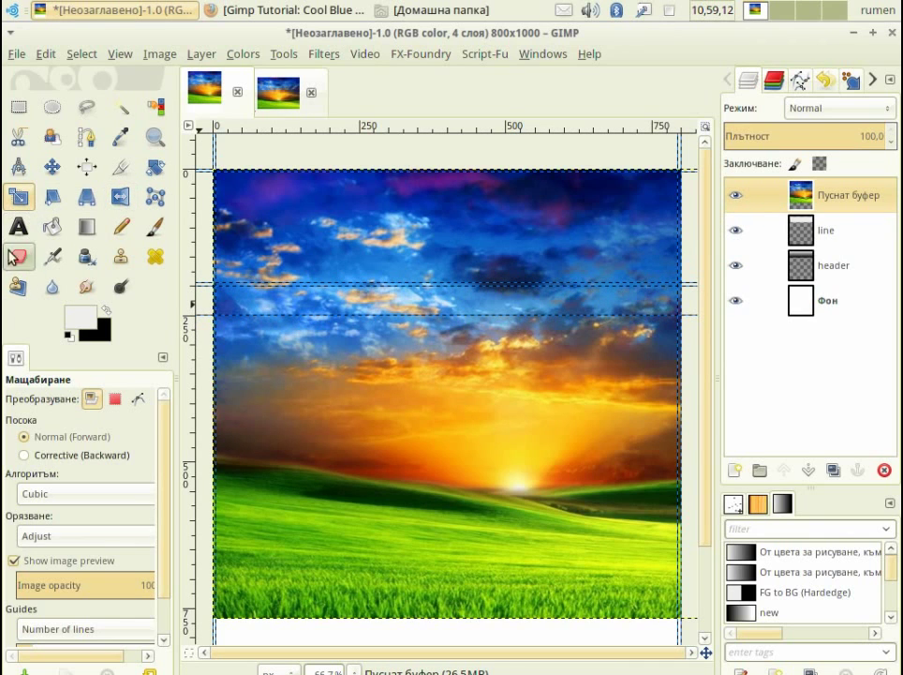
Step: Scale the sky layer to 790 px wide and 190 px high
click(354, 349)
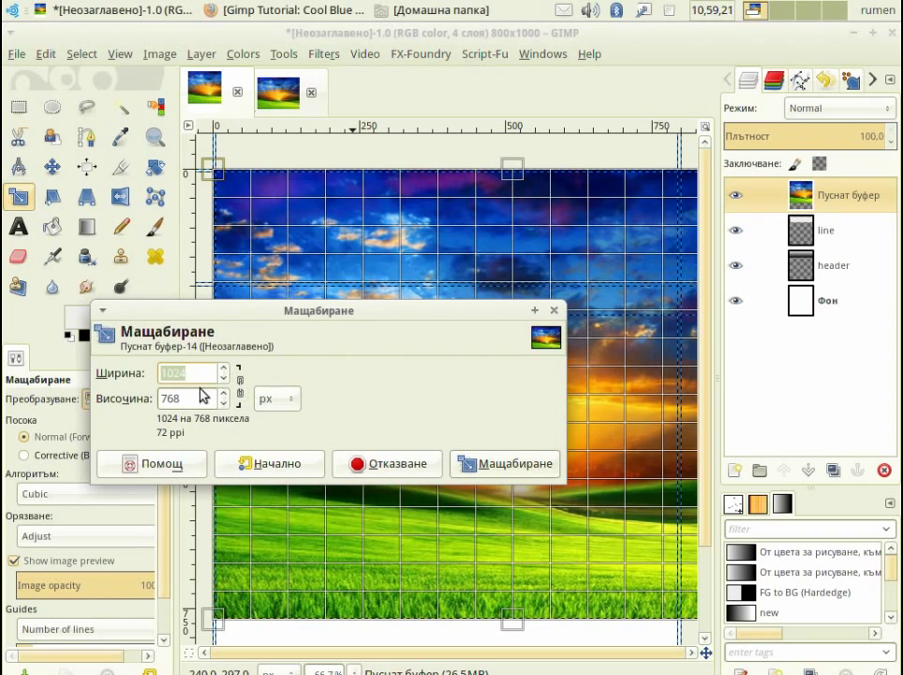
double_click(200, 374)
text(790)
click(183, 401)
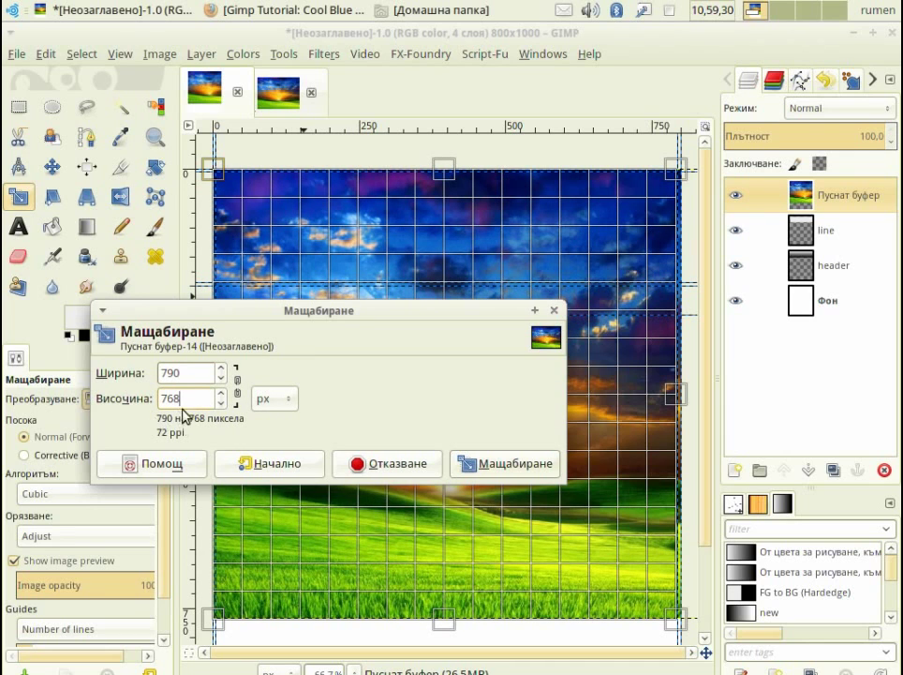
text(190)
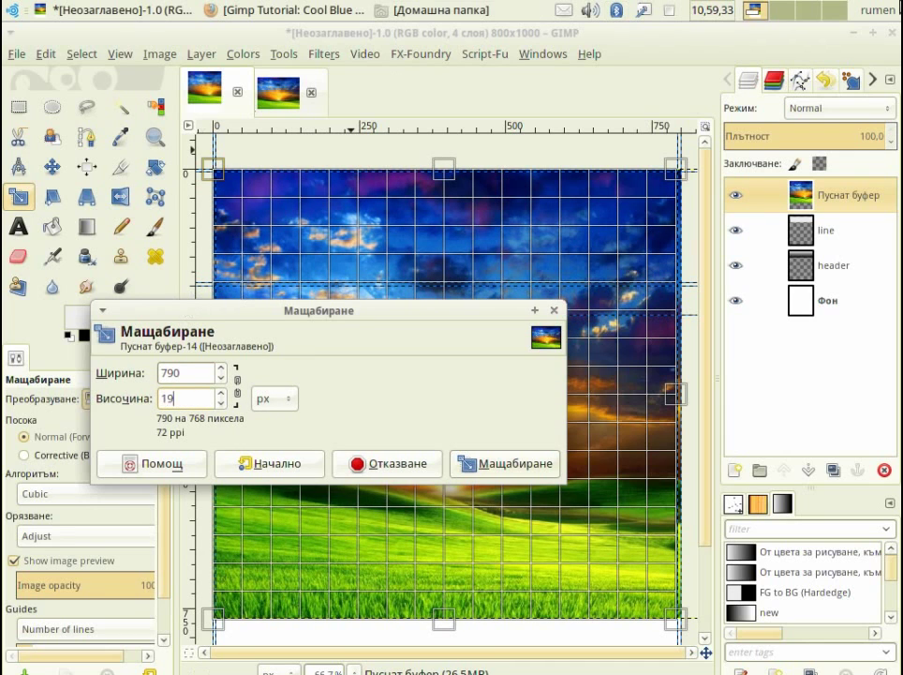
click(497, 464)
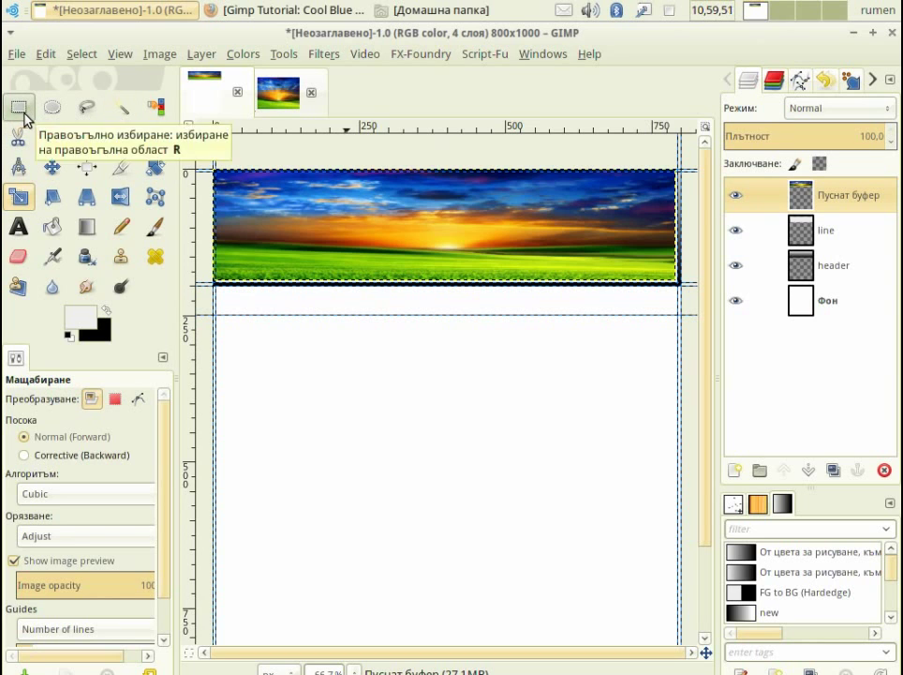
Step: Move the sky layer 5 px right and 5 px down so it fits the header's inner guides
click(52, 166)
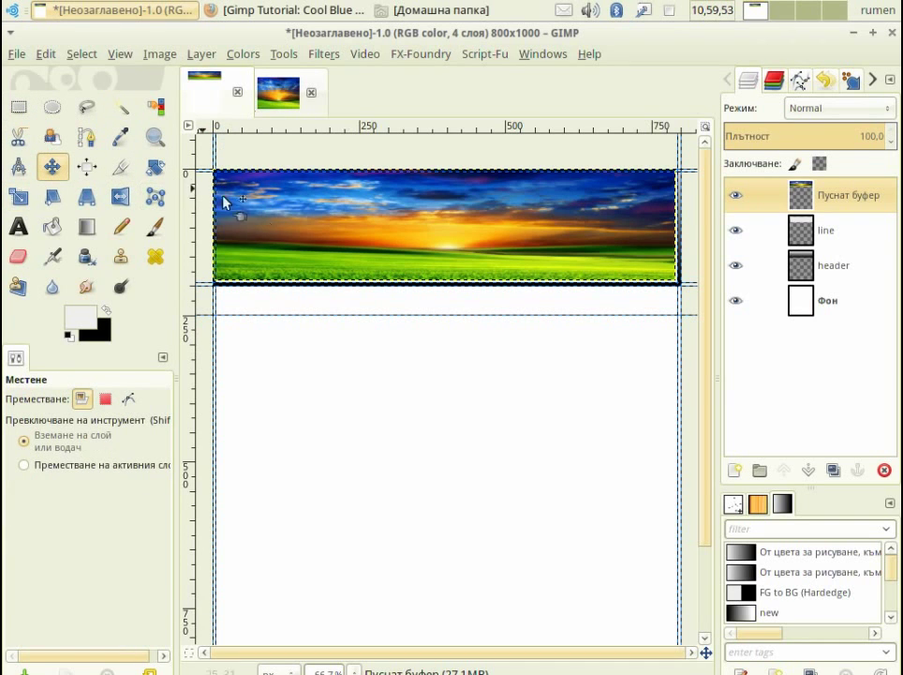
scroll(227, 209, up, 4)
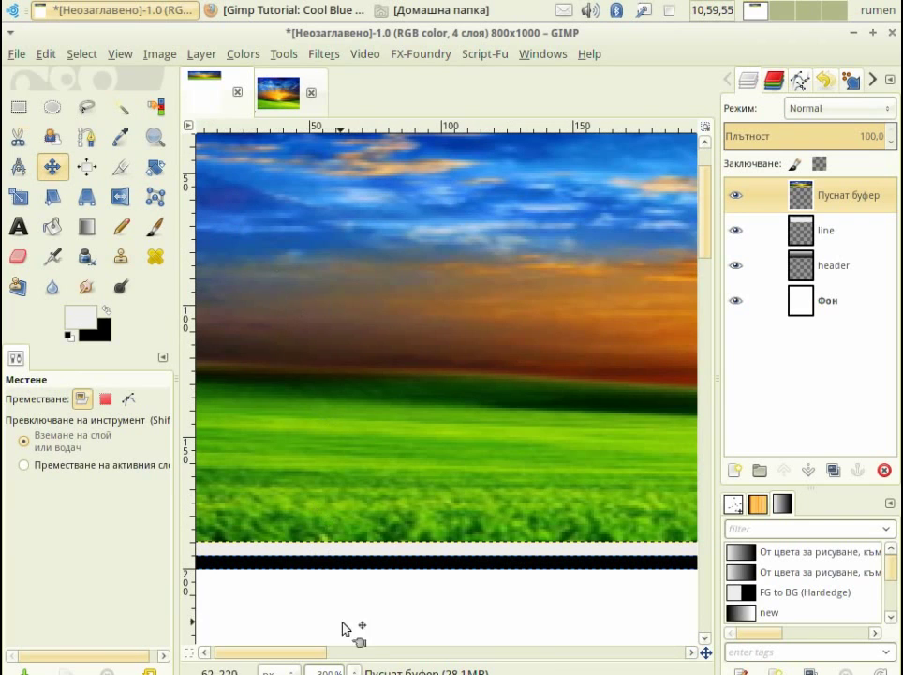
drag(308, 659, 255, 653)
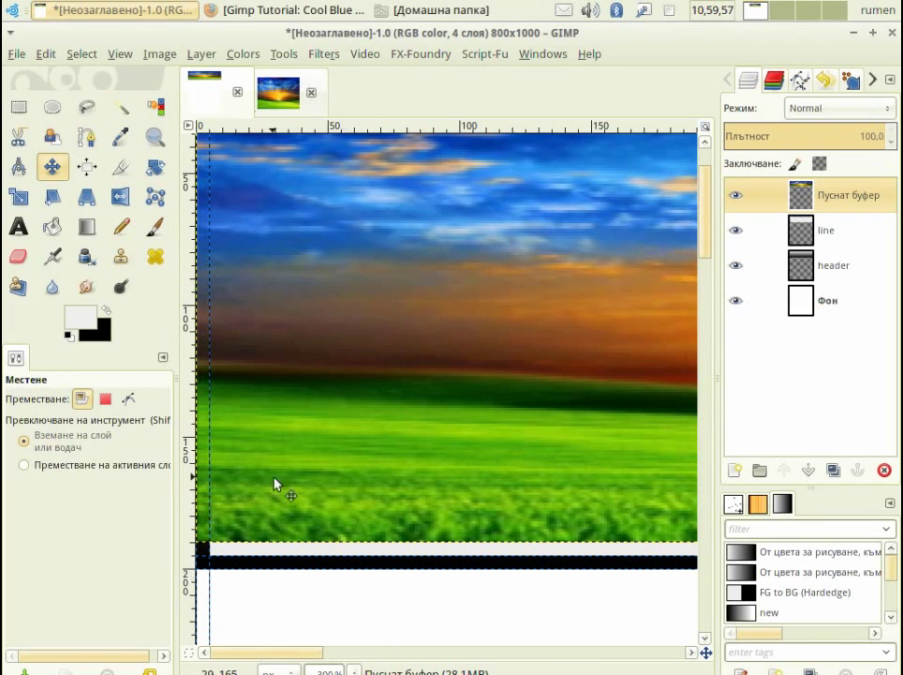
drag(274, 481, 288, 495)
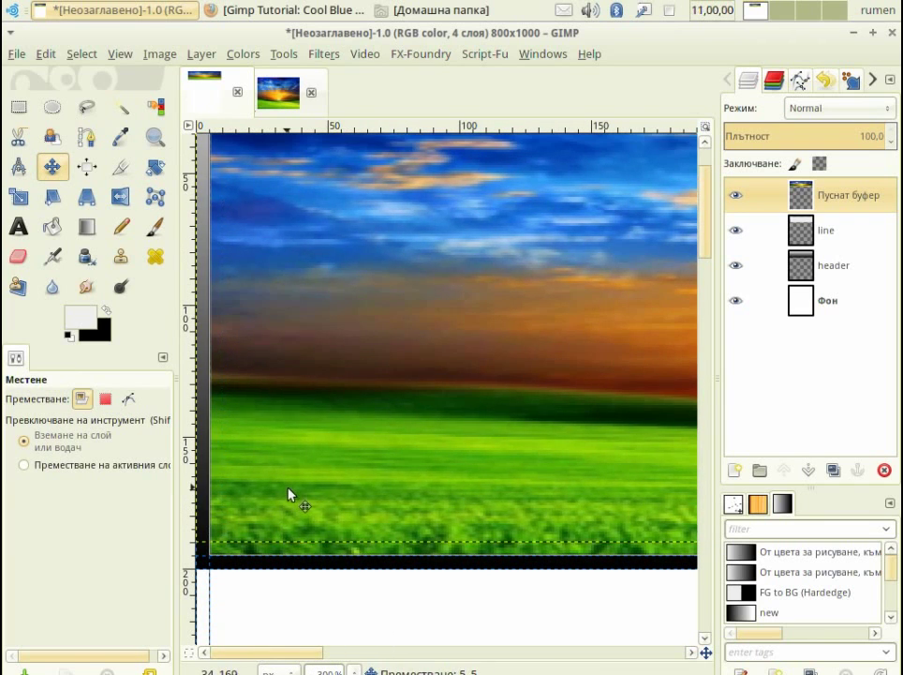
ctrl+scroll(354, 419, down, 2)
ctrl+scroll(385, 392, down, 3)
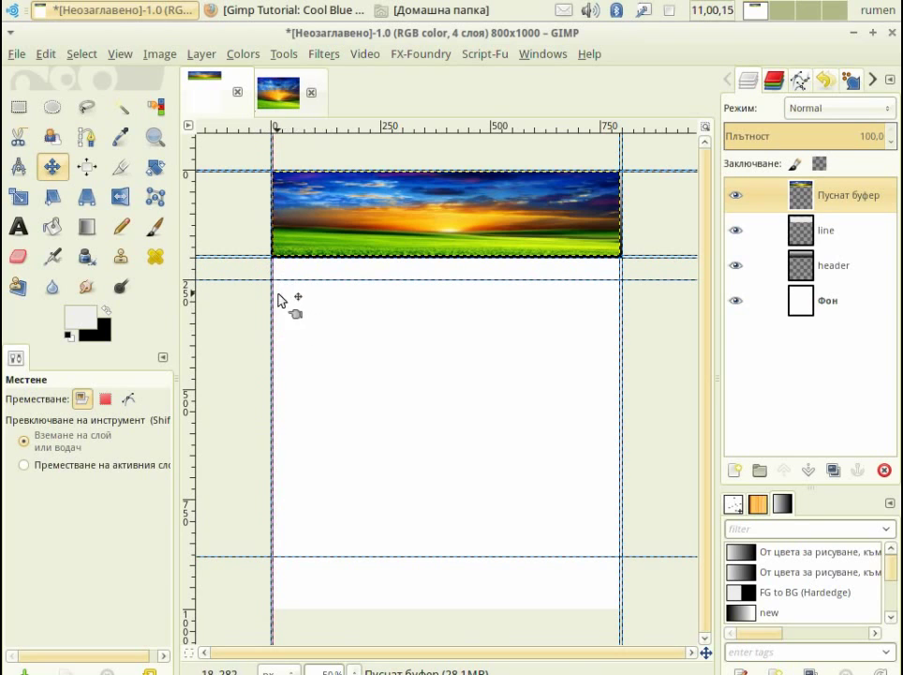
scroll(272, 281, up, 1)
scroll(269, 262, up, 1)
scroll(269, 262, down, 2)
scroll(272, 272, up, 1)
scroll(459, 225, up, 1)
scroll(431, 244, down, 2)
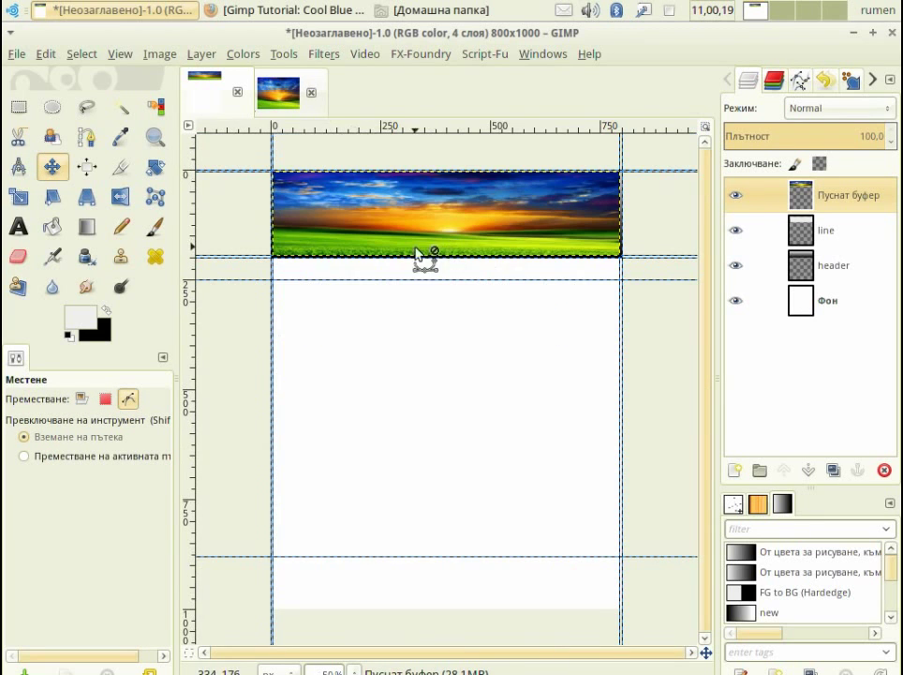
scroll(286, 262, up, 1)
key(m)
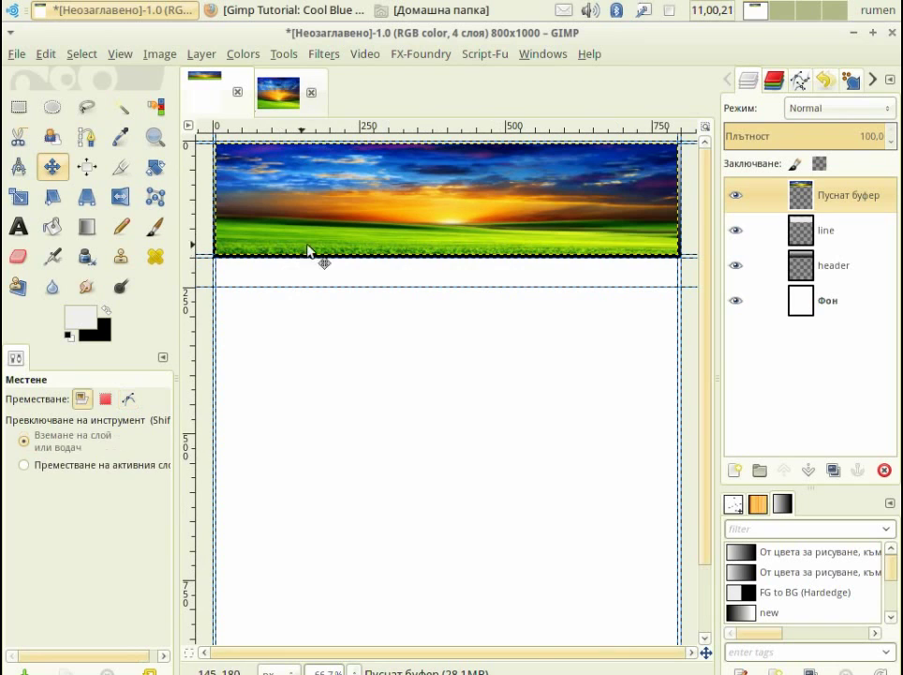
Step: Create a transparent 800 × 1000 px layer named navbar and set the foreground colour to 4a72d7
click(736, 471)
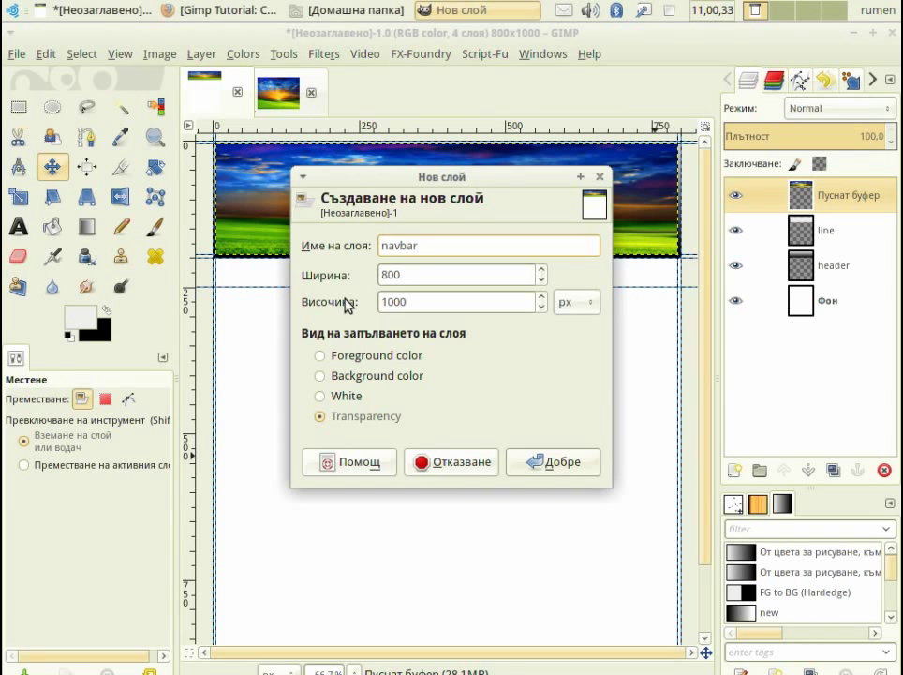
key(Return)
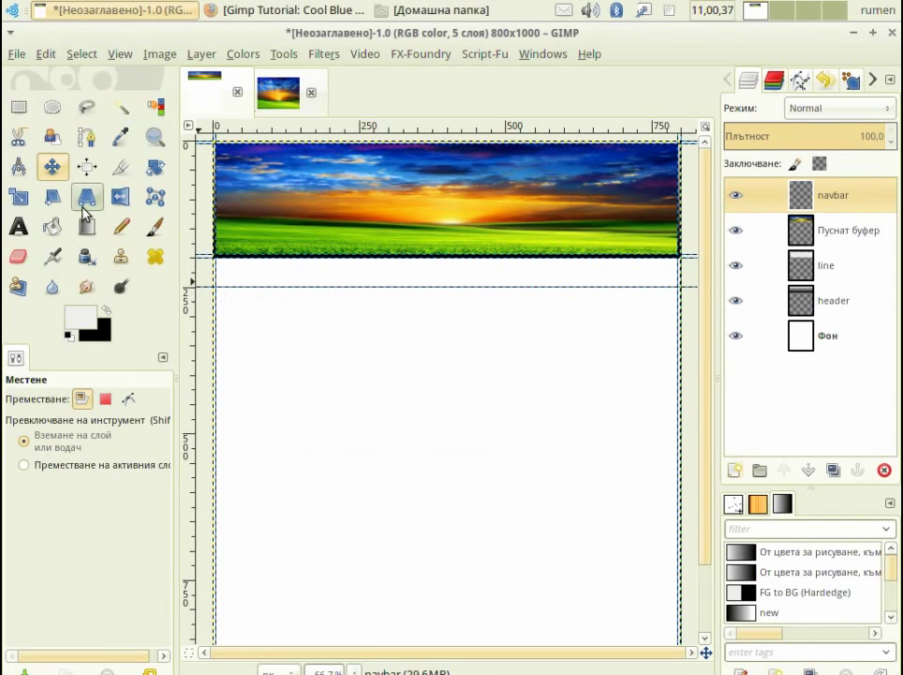
click(53, 231)
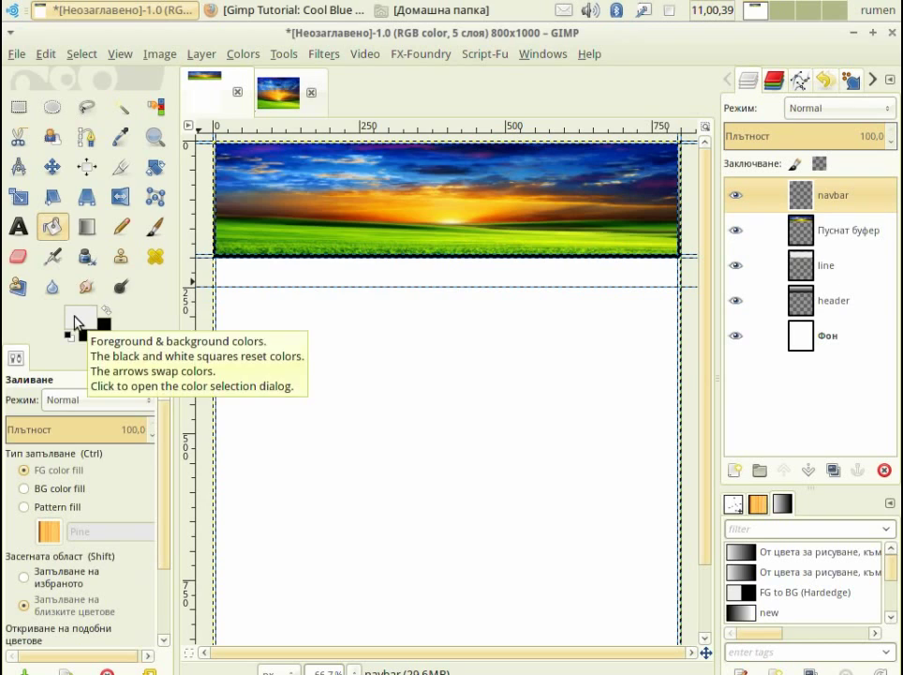
click(75, 319)
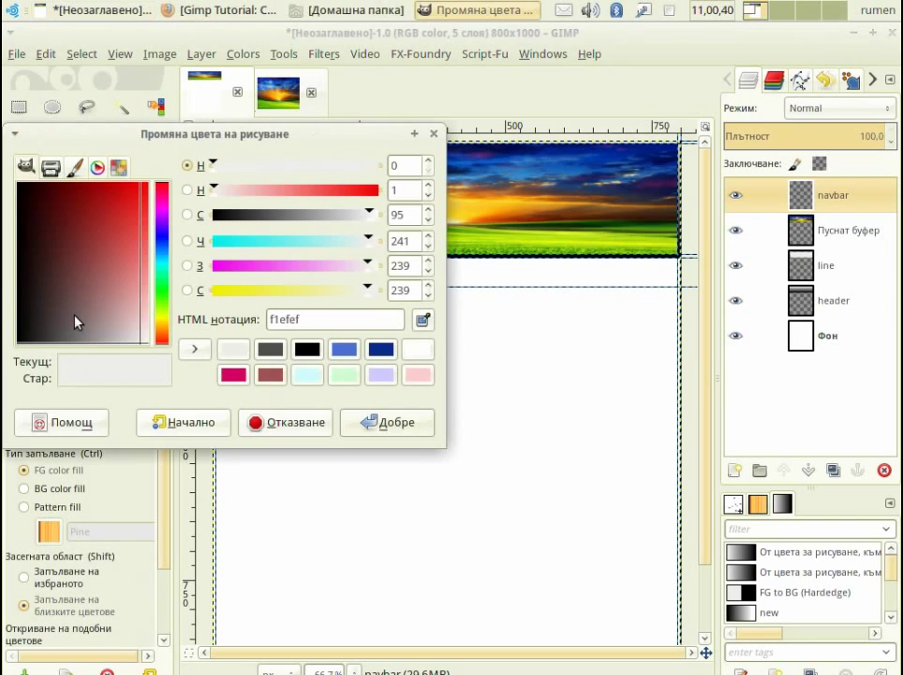
click(343, 352)
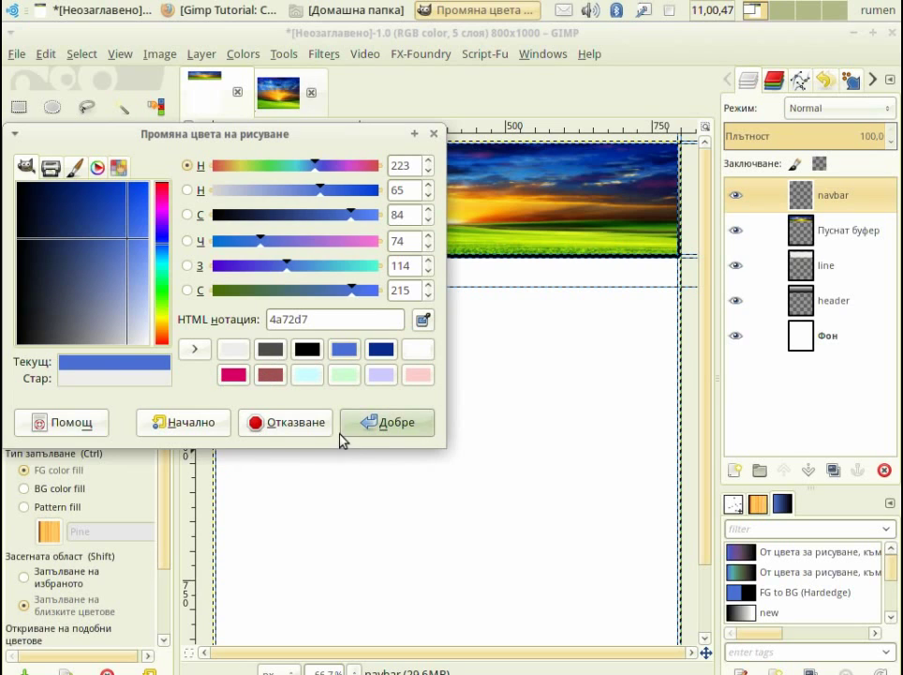
click(394, 423)
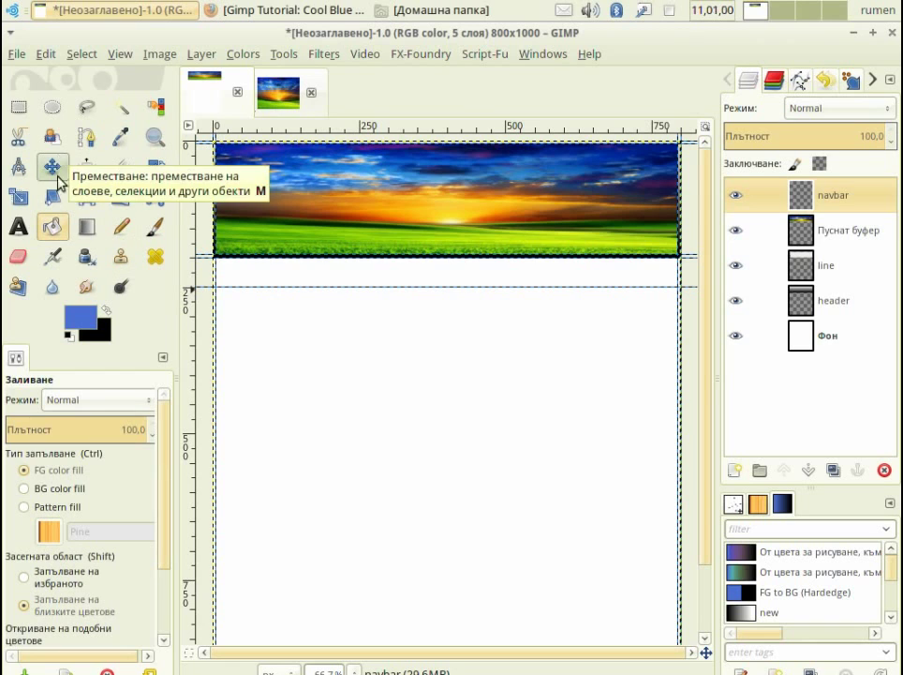
Step: Select the 800 × 50 px strip directly below the header, starting at position 0, 200
click(18, 106)
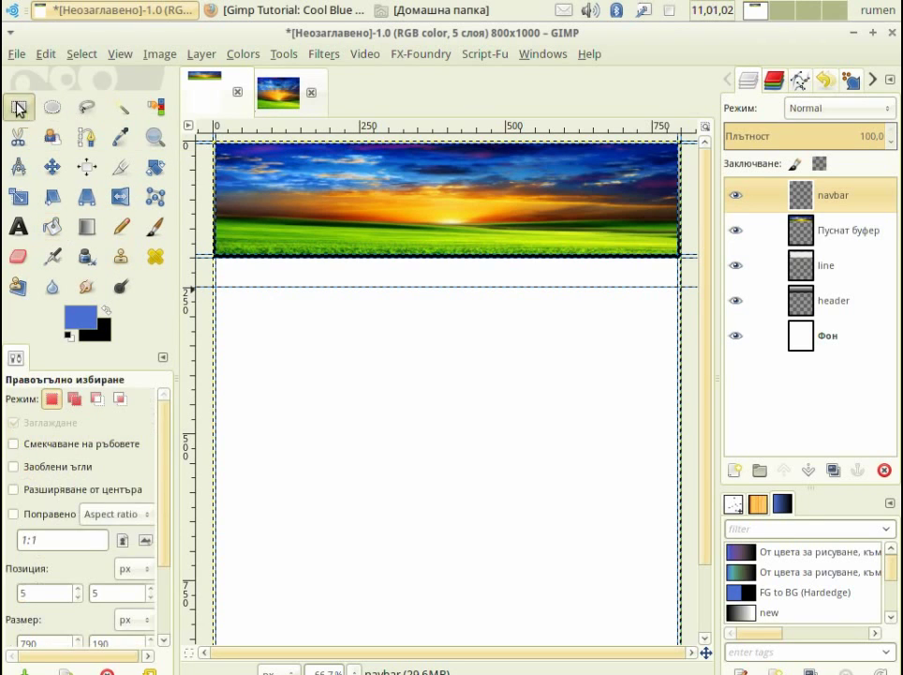
drag(215, 265, 692, 289)
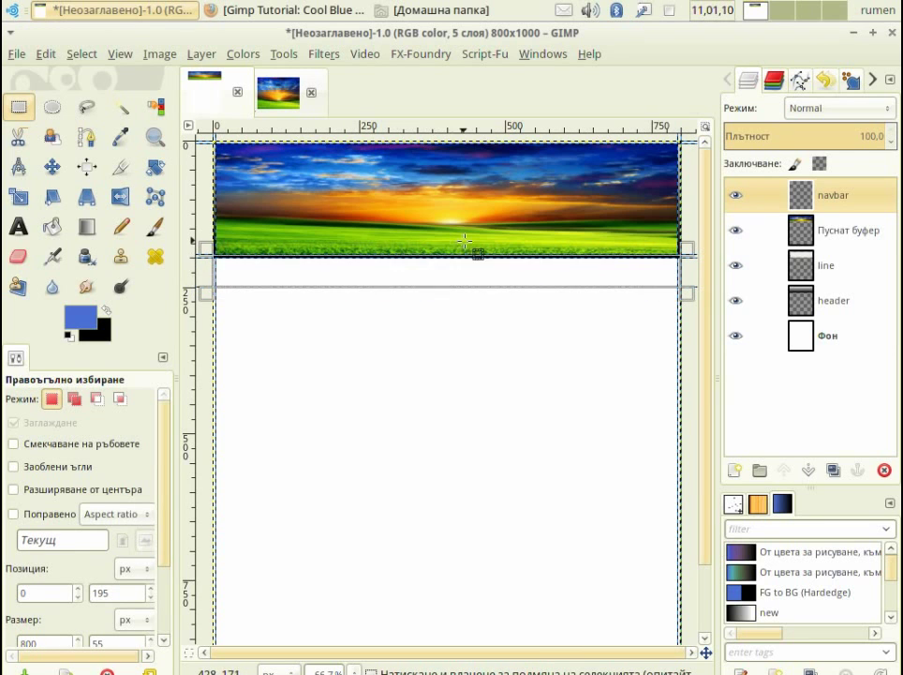
ctrl+scroll(473, 246, up, 1)
ctrl+scroll(475, 249, up, 3)
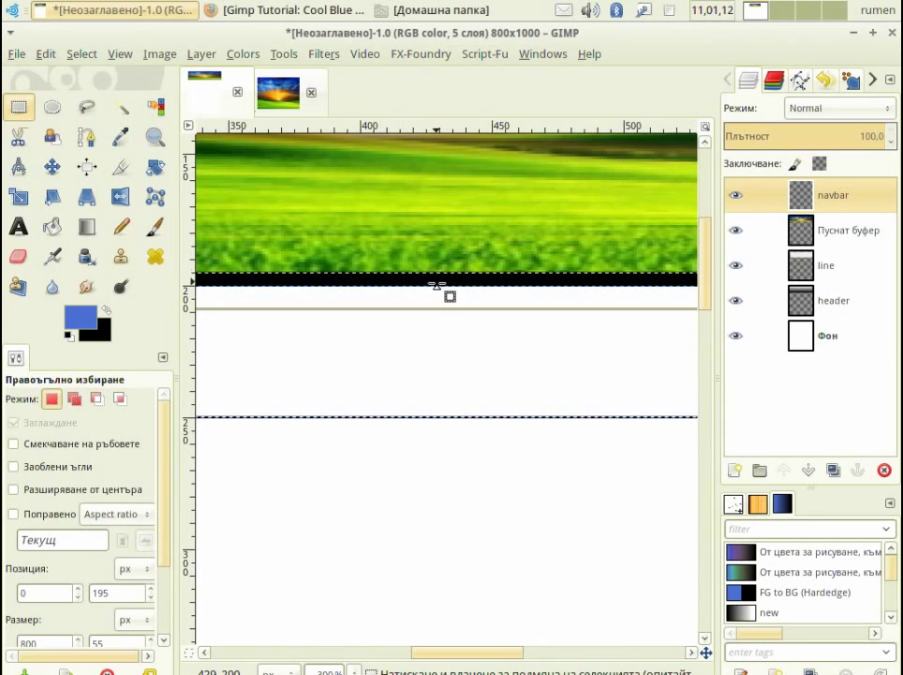
ctrl+scroll(450, 292, down, 3)
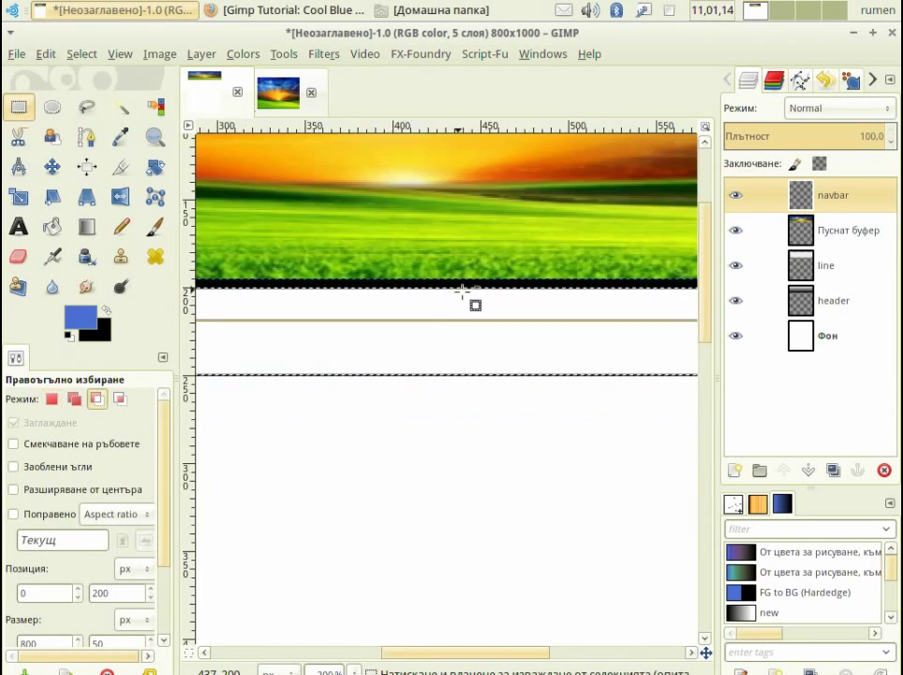
ctrl+scroll(547, 291, down, 2)
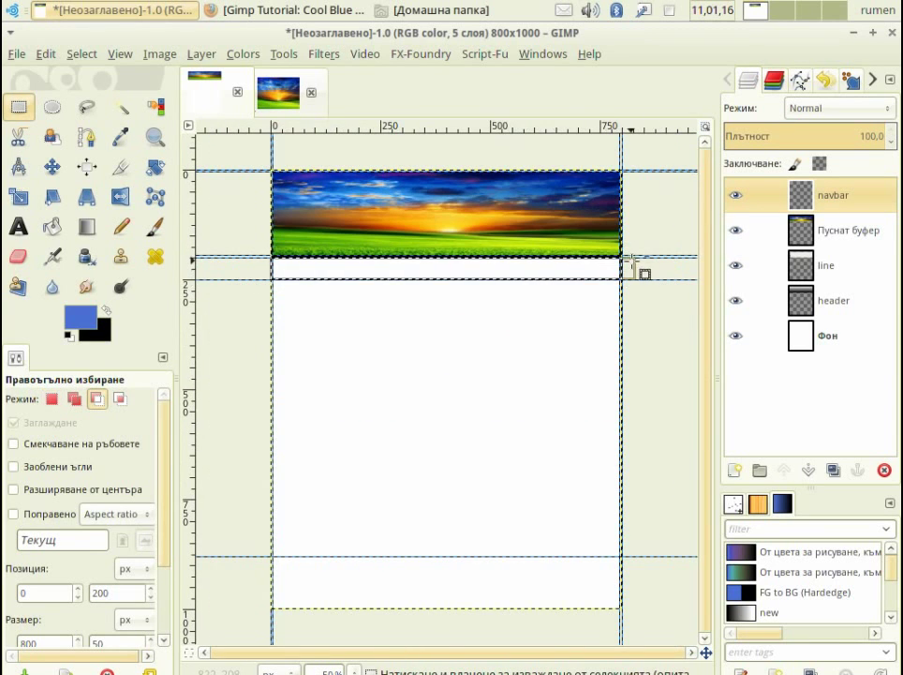
ctrl+scroll(633, 266, up, 3)
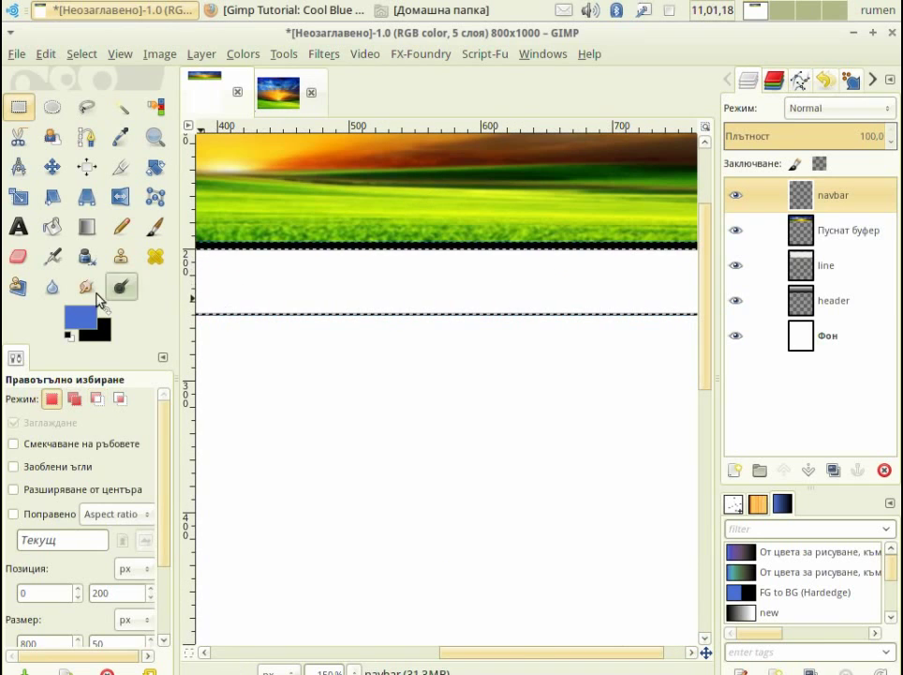
Step: Fill the selected strip on the navbar layer with a linear blue-to-black gradient running from its upper to its lower edge
click(54, 232)
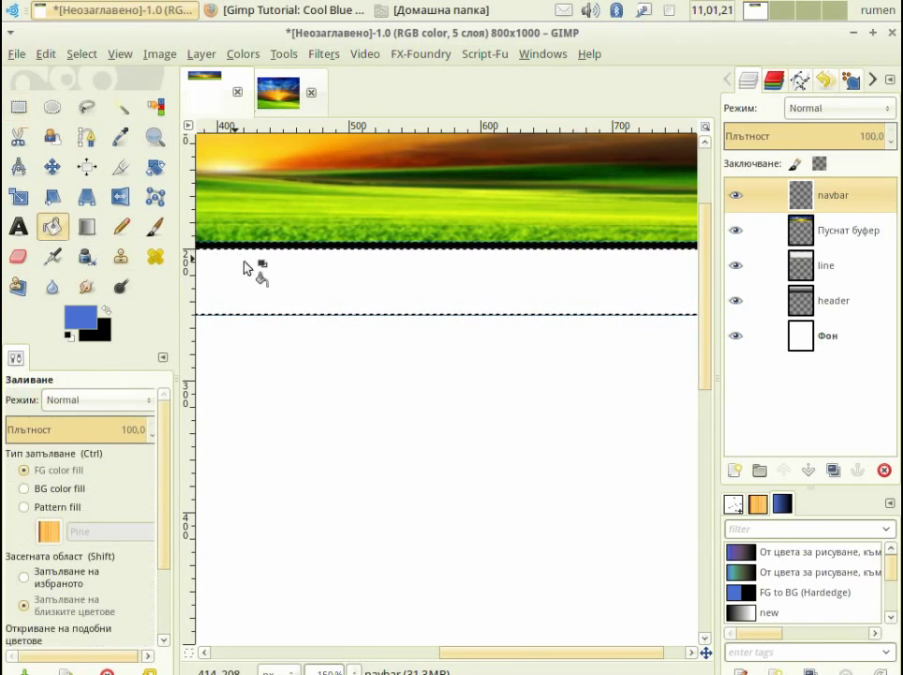
click(87, 227)
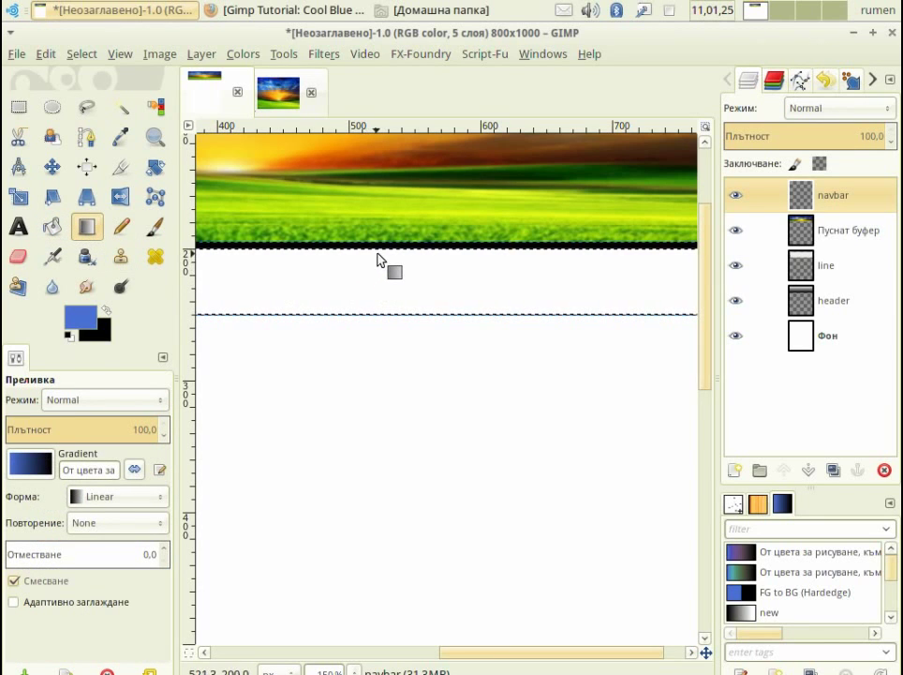
drag(386, 246, 386, 316)
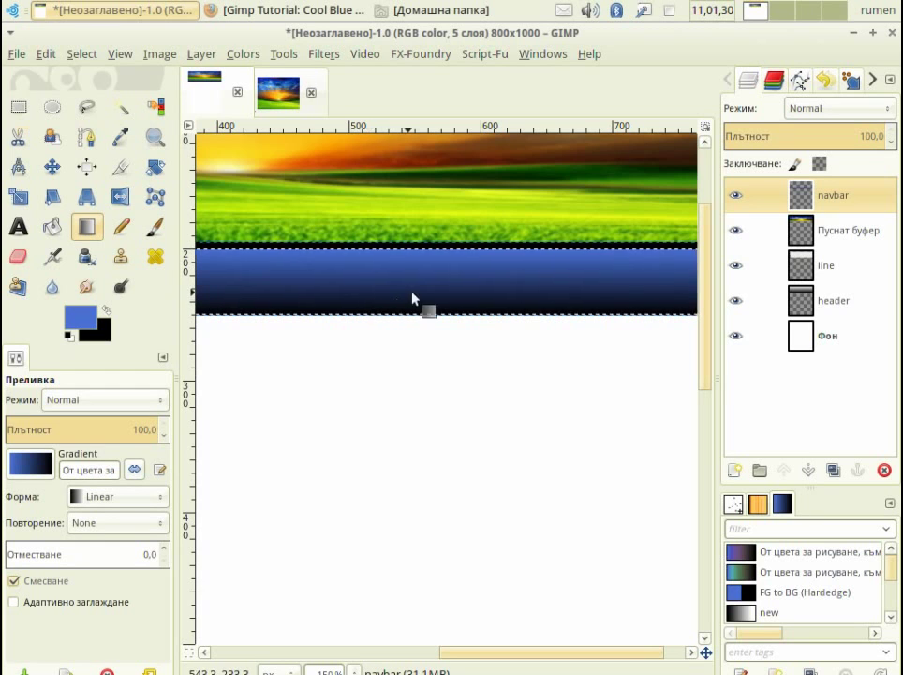
key(minus)
key(minus)
key(minus)
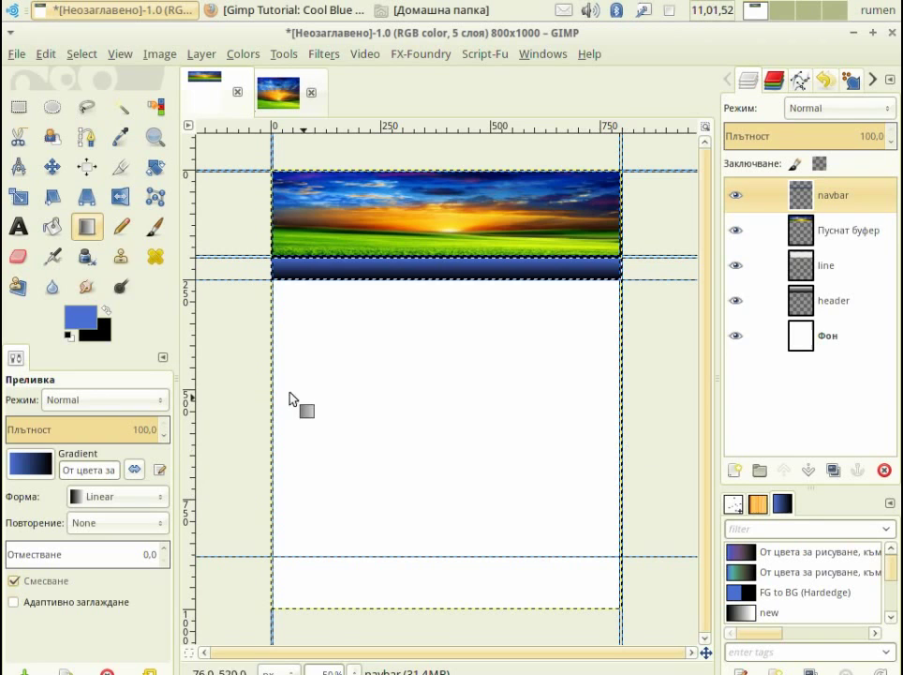
Step: Clear the selection around the navbar strip
click(21, 110)
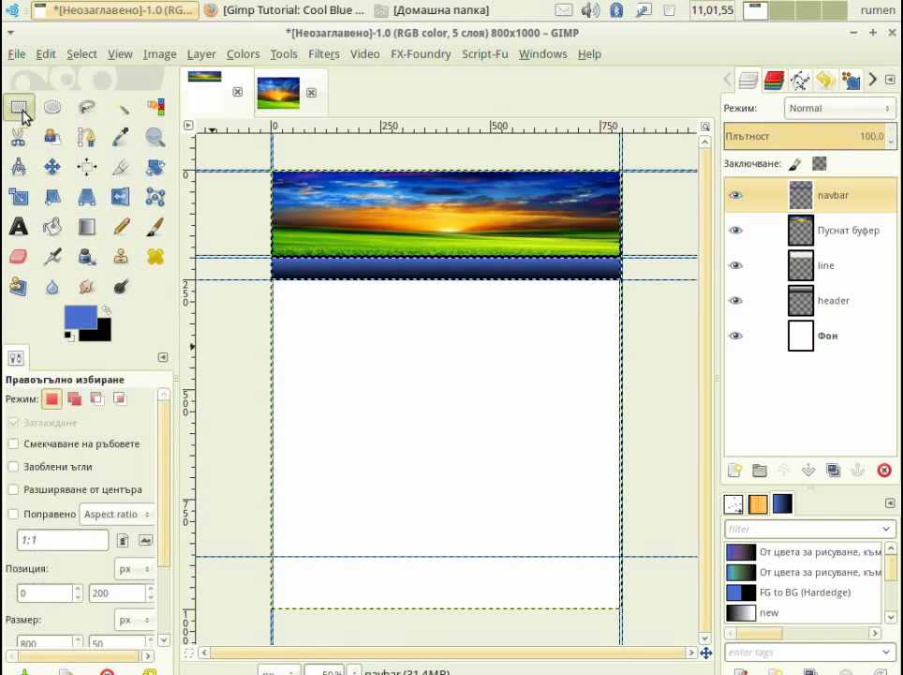
click(81, 54)
click(100, 117)
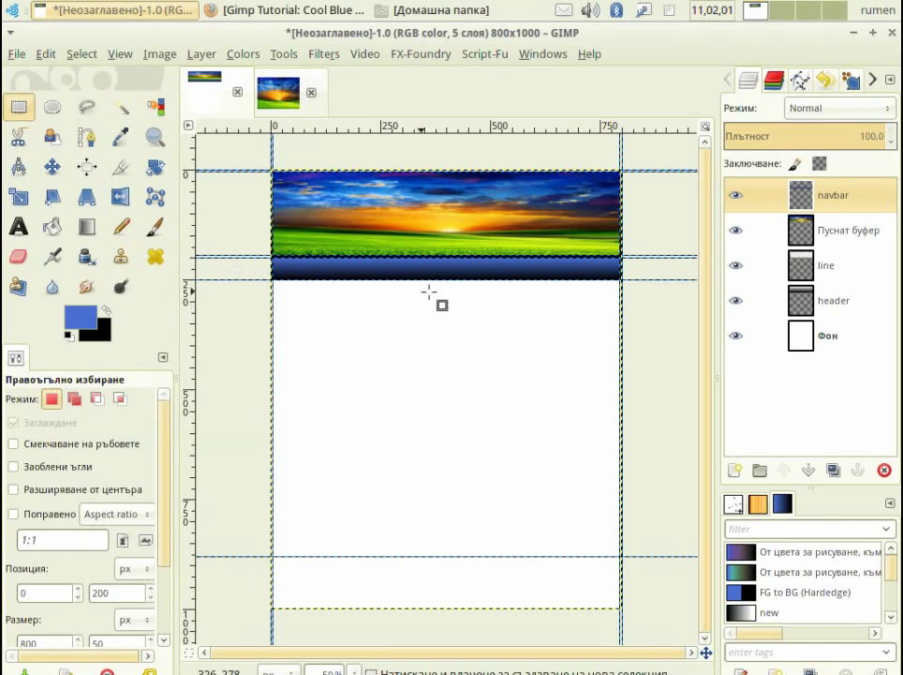
Step: Make the header layer the active layer
scroll(403, 270, up, 4)
scroll(388, 283, up, 2)
scroll(393, 288, down, 5)
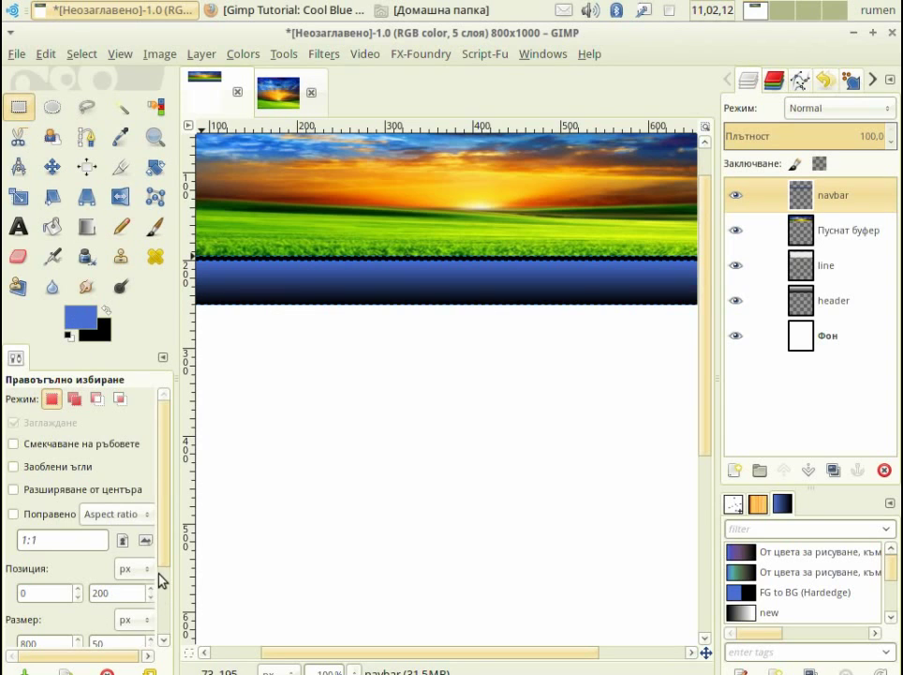
scroll(159, 572, down, 3)
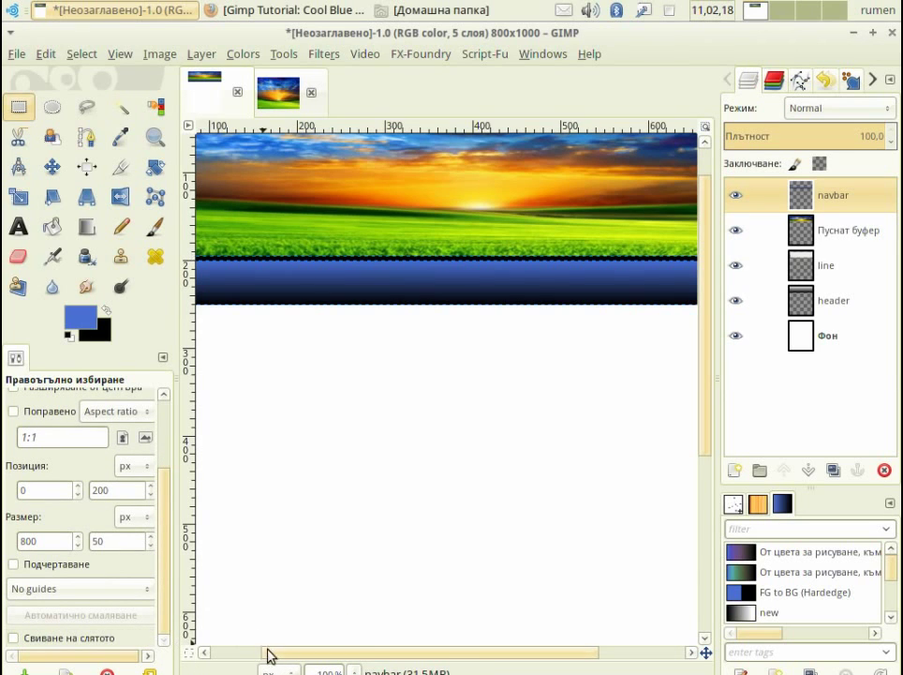
drag(268, 656, 222, 663)
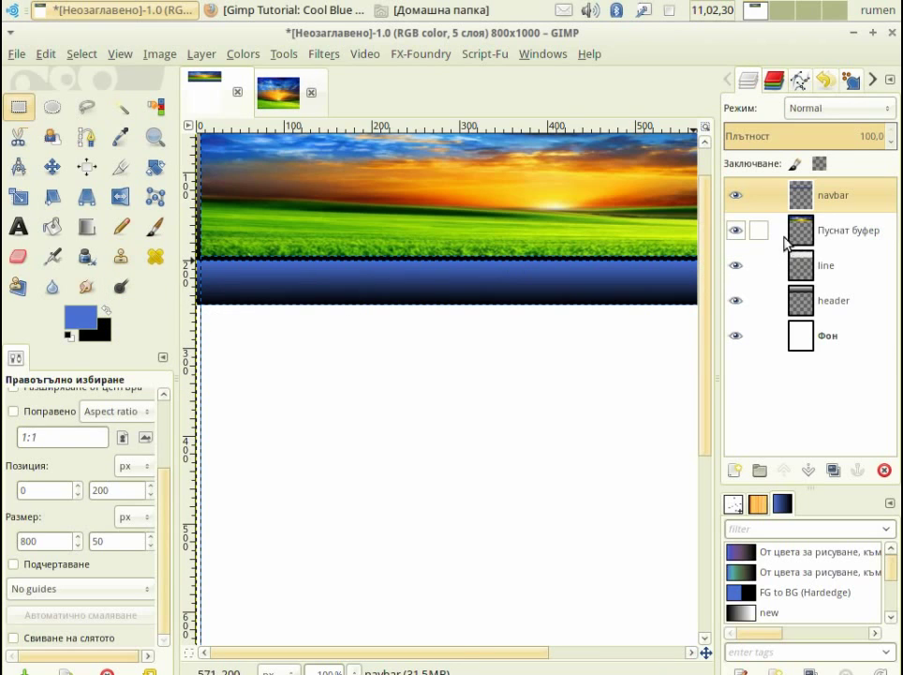
click(800, 264)
click(803, 298)
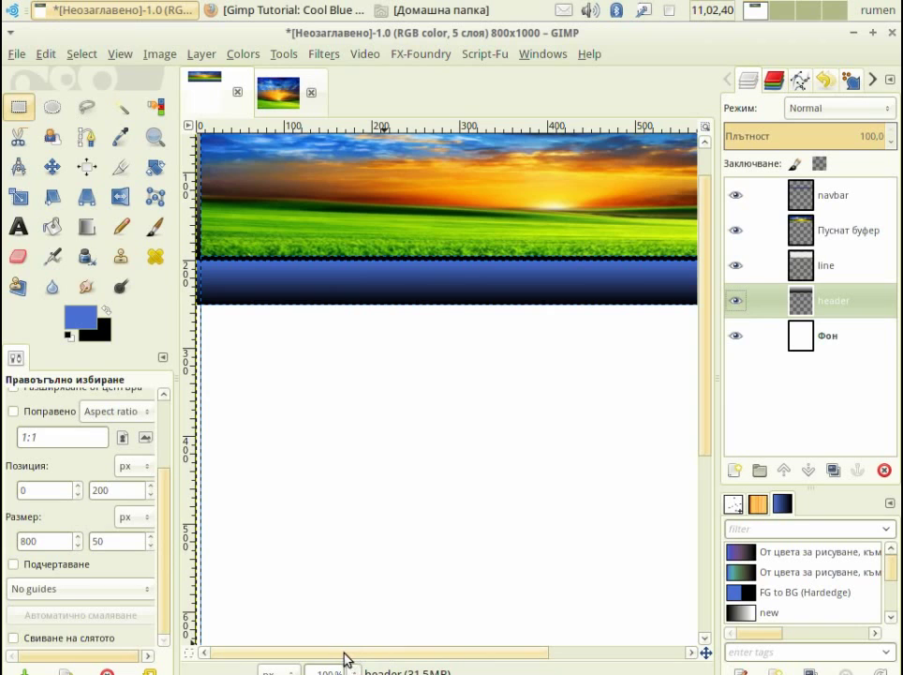
click(75, 56)
click(73, 80)
click(122, 105)
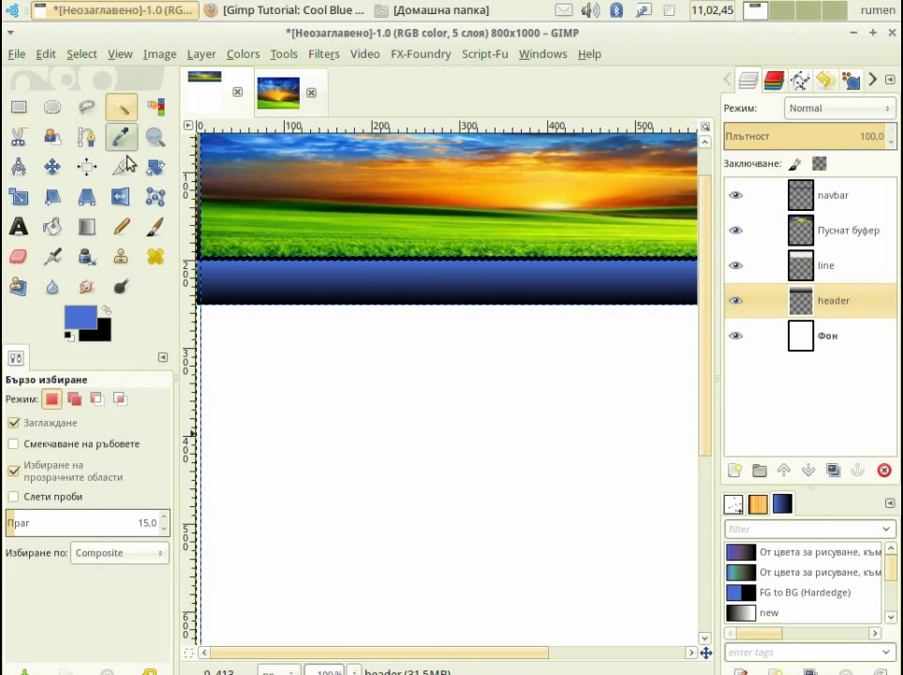
key(2)
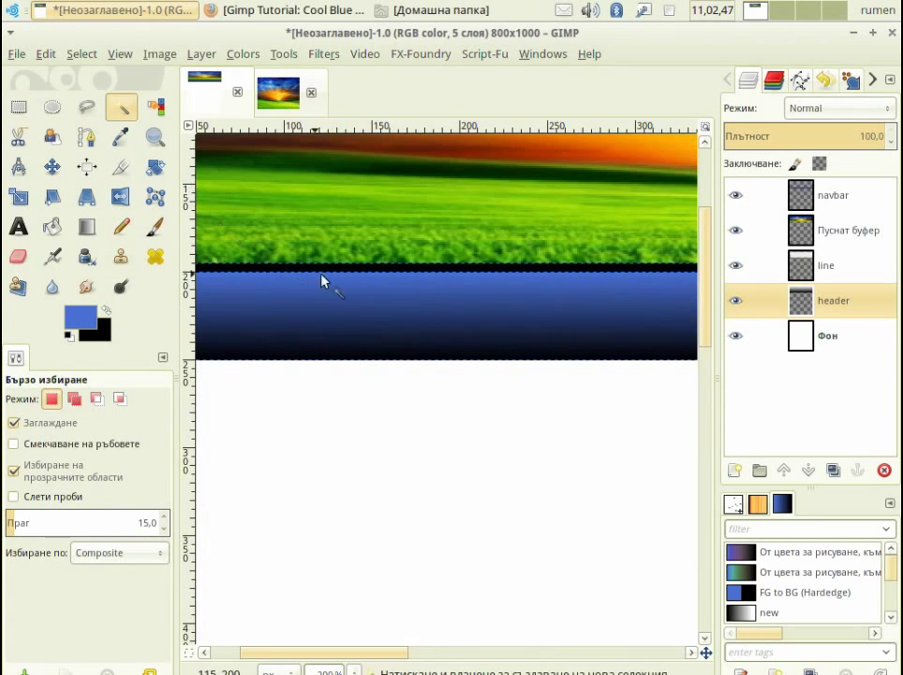
key(3)
key(minus)
key(minus)
key(minus)
key(minus)
key(minus)
key(minus)
key(minus)
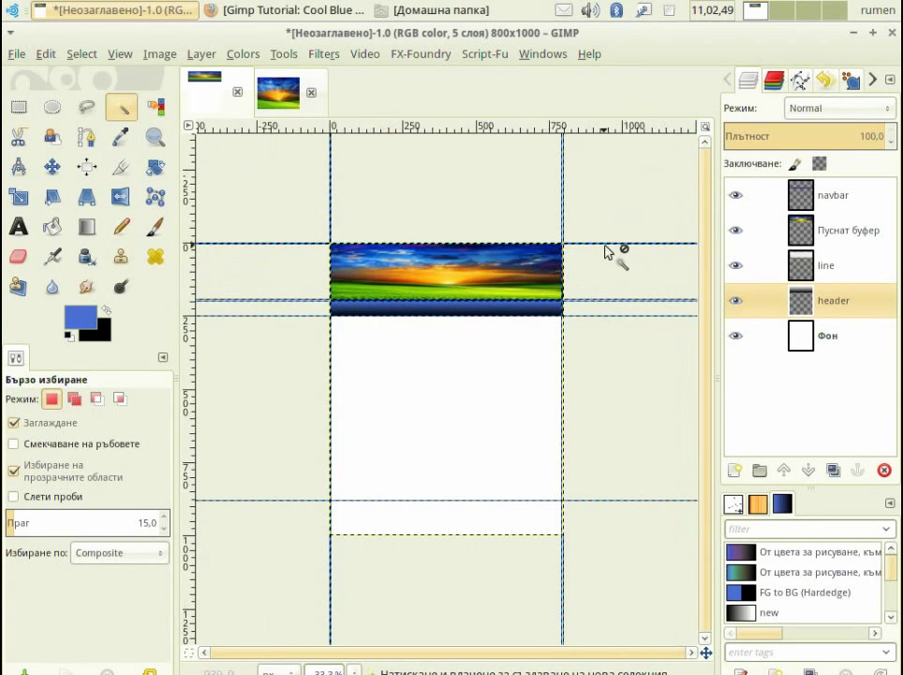
key(1)
key(minus)
key(minus)
key(minus)
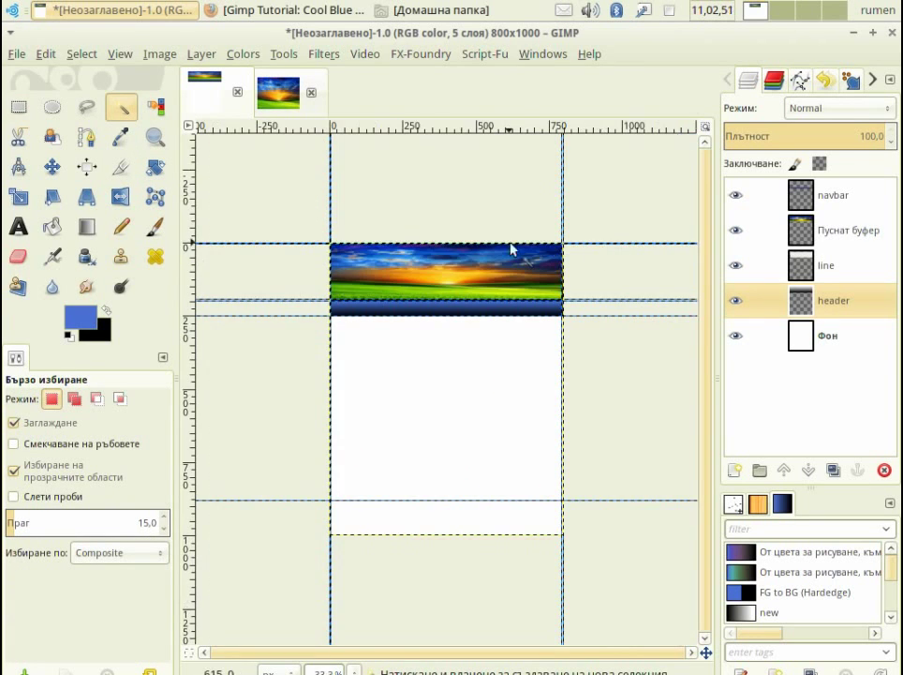
Step: Select the whole header area with a rectangle 800 px wide and 200 px high, starting at position 0, 0
click(18, 106)
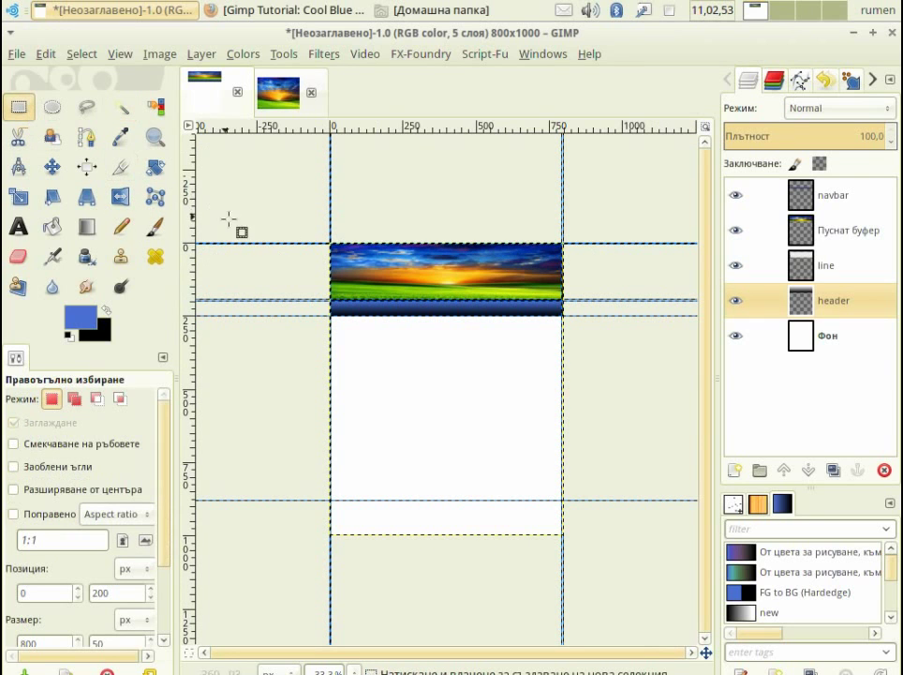
key(1)
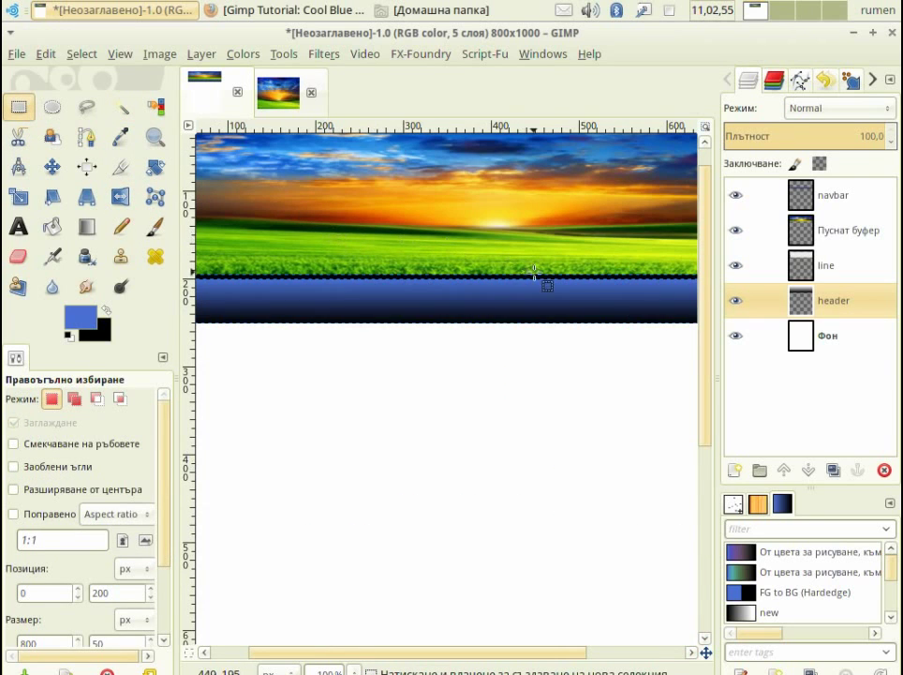
drag(474, 652, 295, 667)
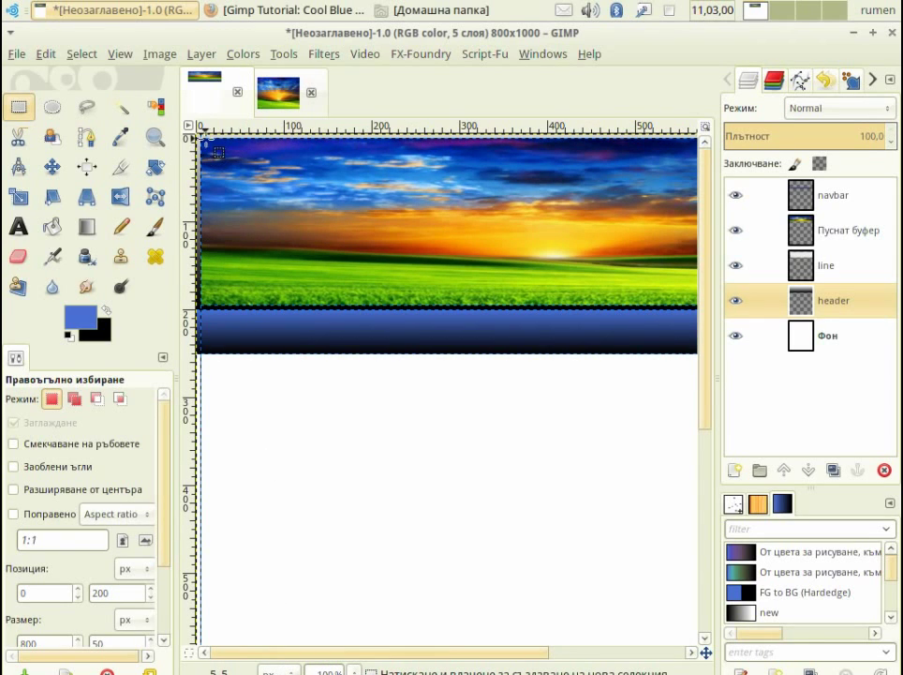
drag(200, 139, 693, 312)
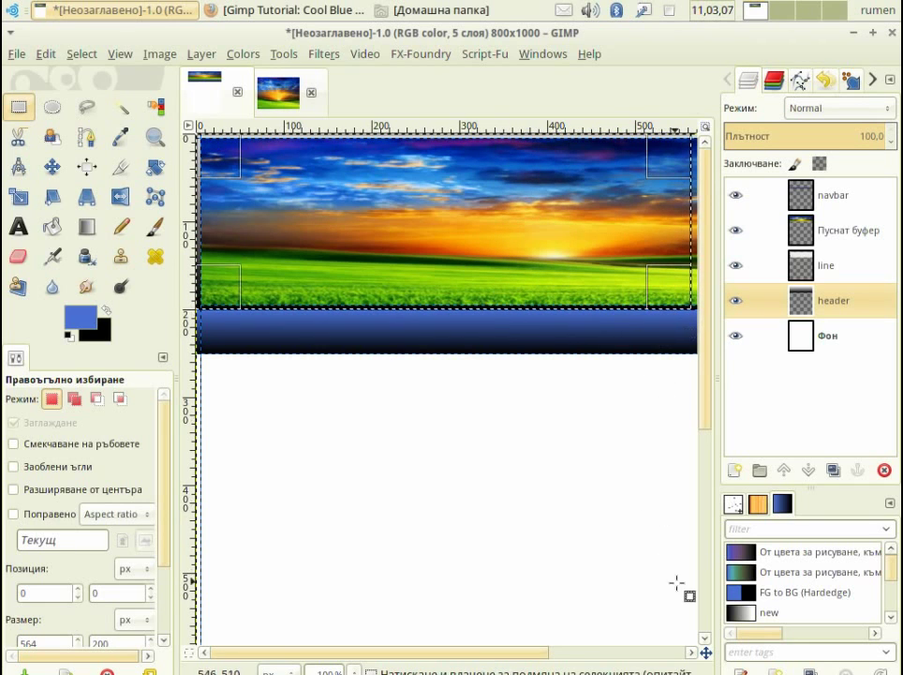
click(692, 652)
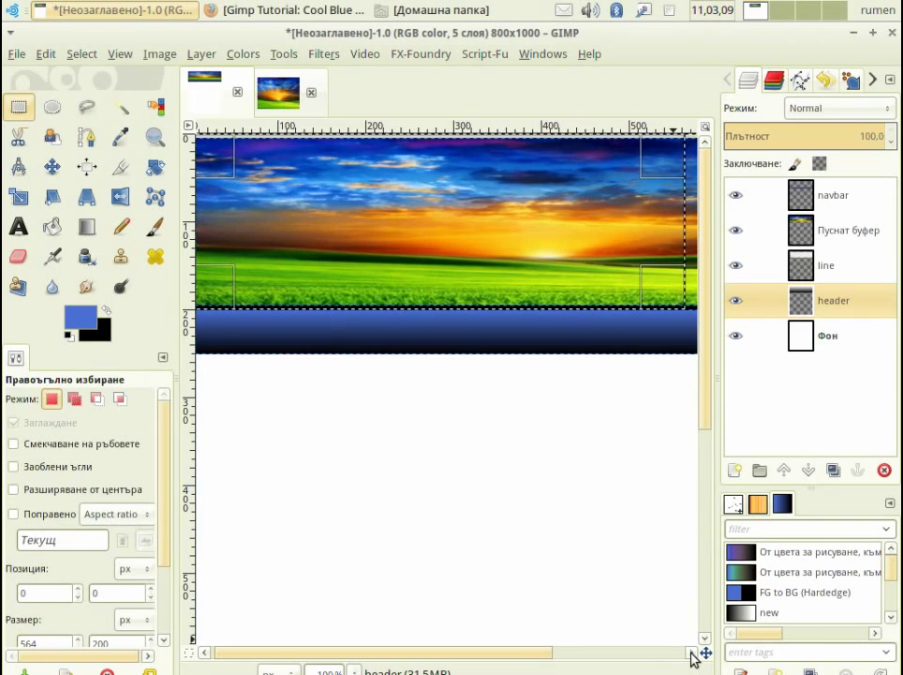
drag(544, 660, 656, 660)
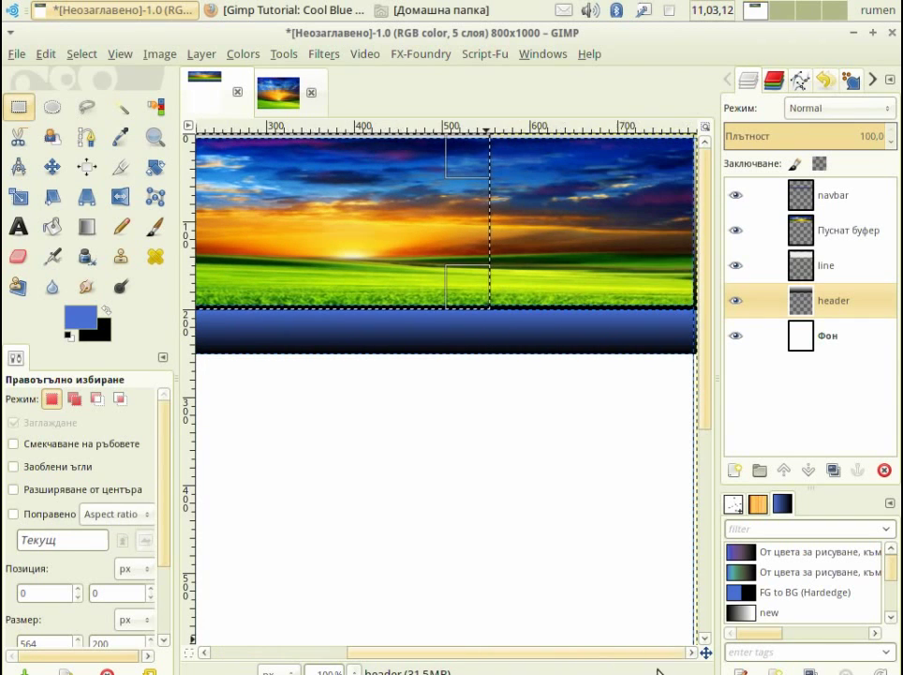
drag(473, 237, 681, 238)
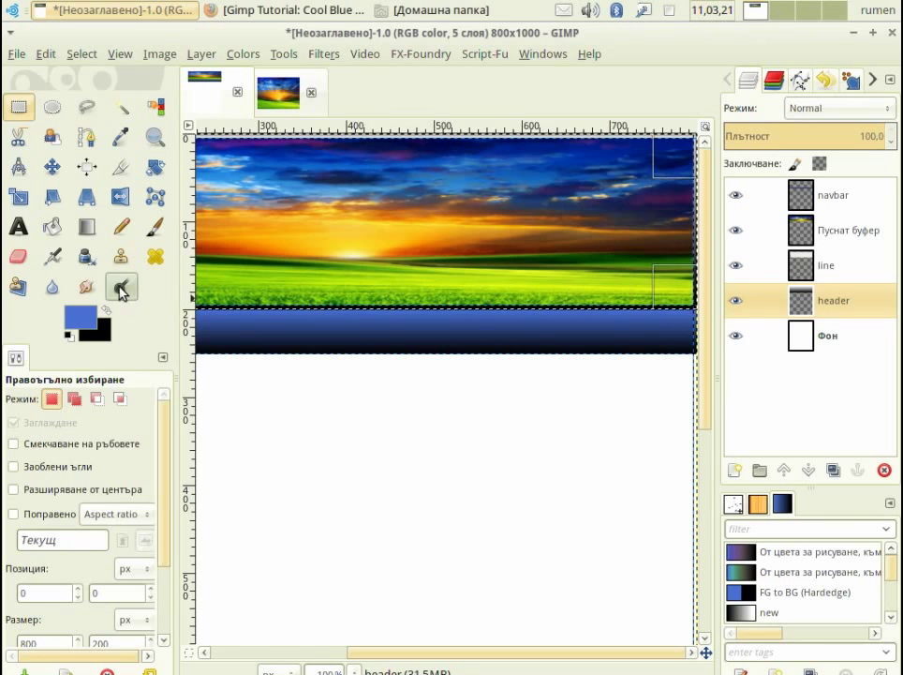
Step: Fill the header selection with a linear blue-to-black gradient running downward on the header layer, and clear the selection
click(87, 228)
drag(696, 160, 705, 280)
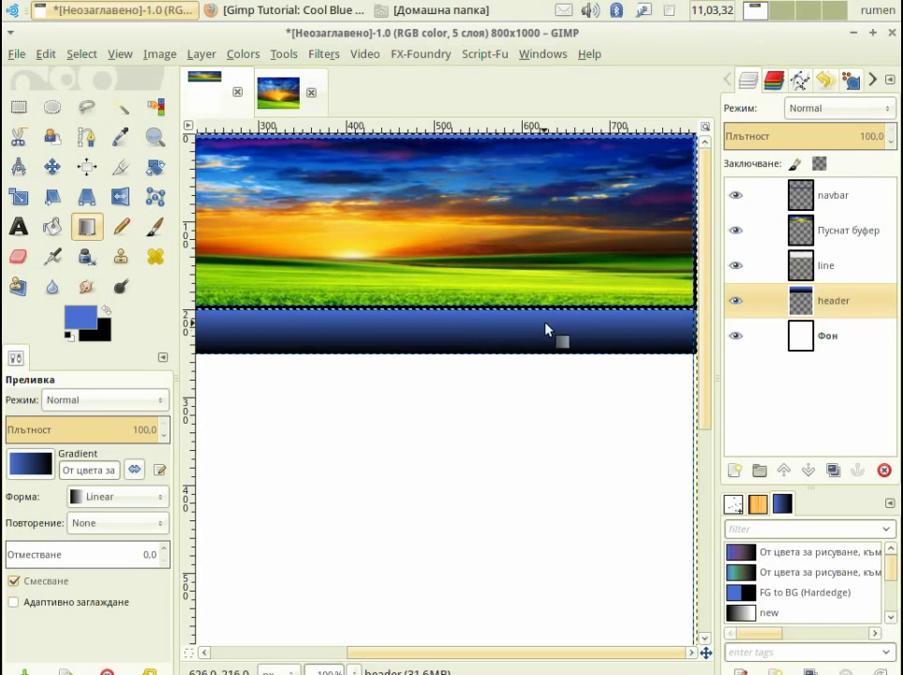
drag(35, 457, 190, 234)
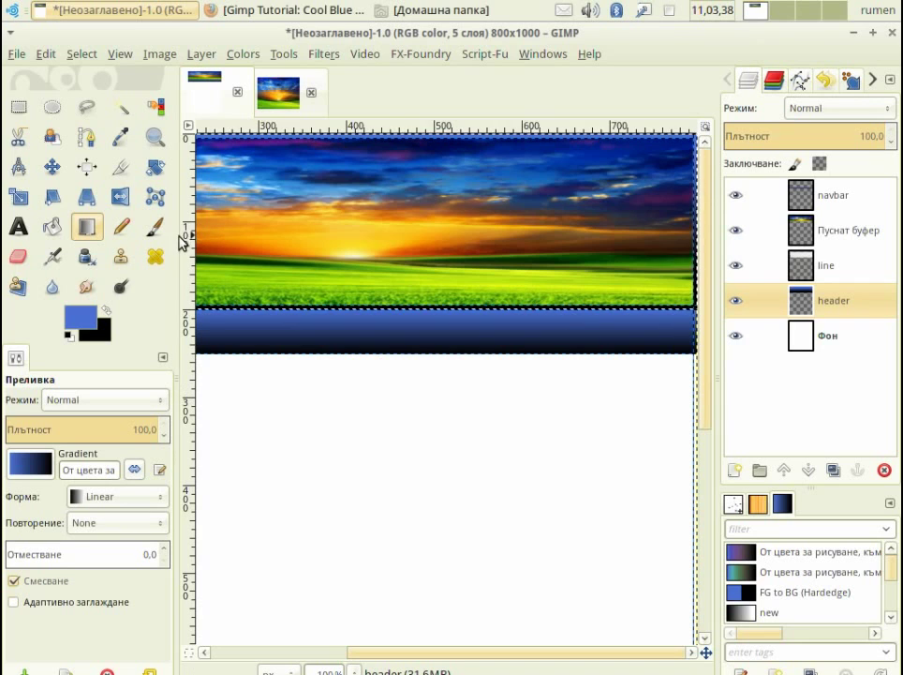
drag(698, 177, 704, 228)
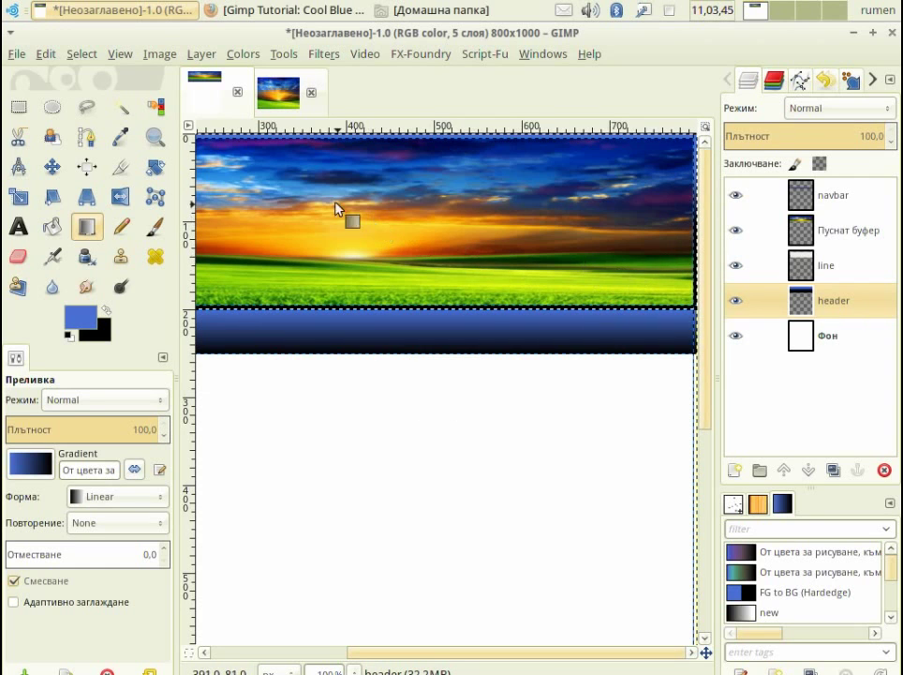
click(82, 54)
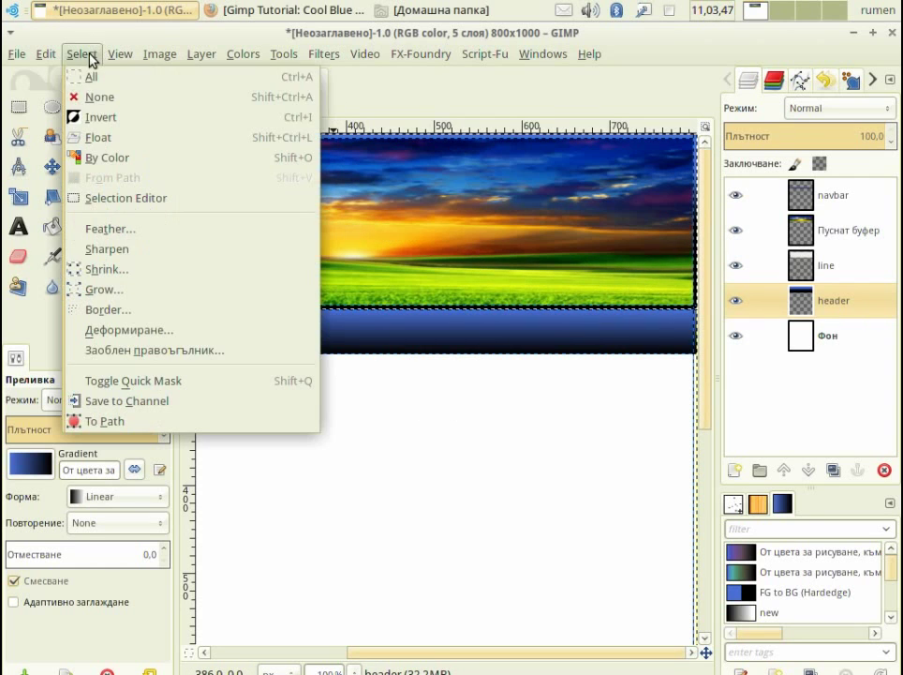
click(103, 98)
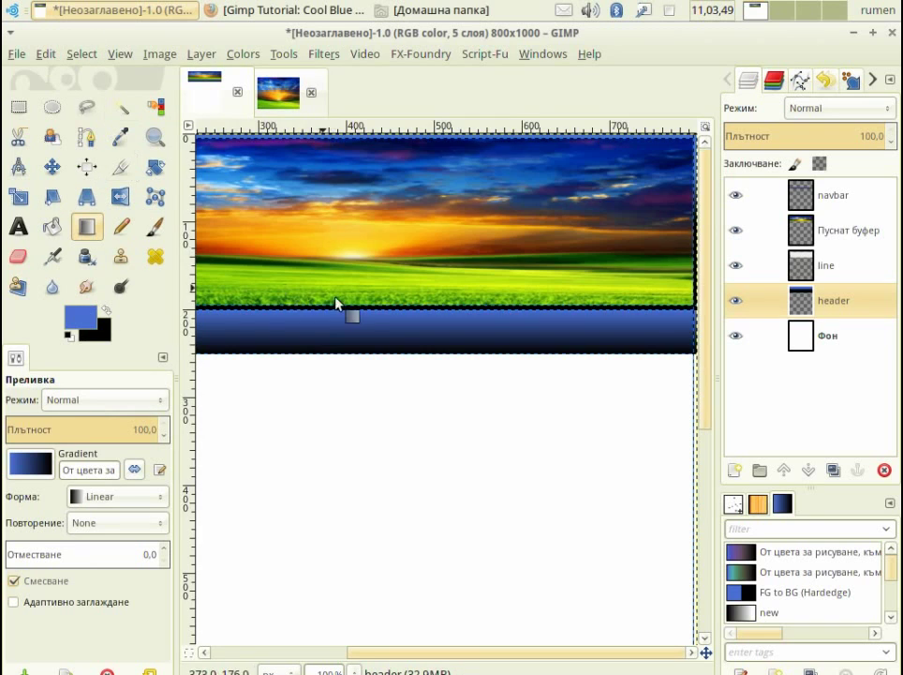
Step: Make the line layer active and check the line and picture layers by toggling their visibility
scroll(357, 325, down, 2)
scroll(357, 324, up, 1)
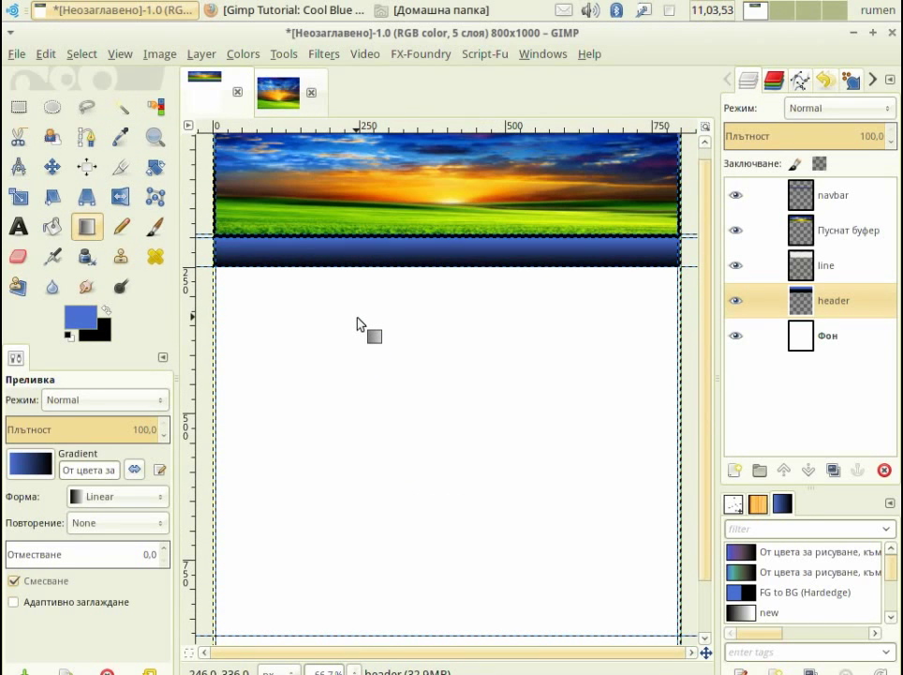
click(797, 264)
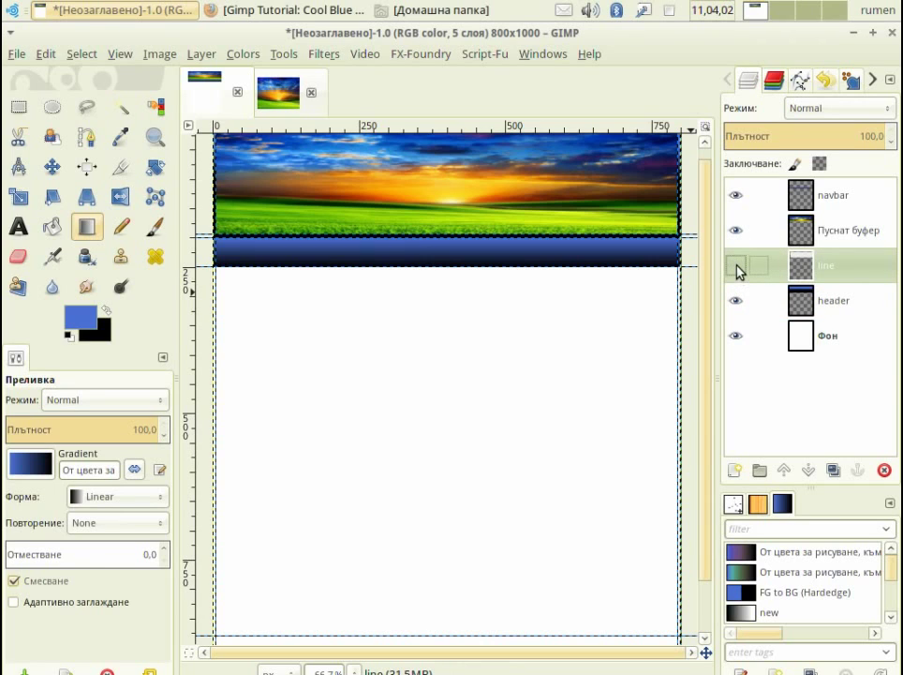
click(735, 231)
click(735, 231)
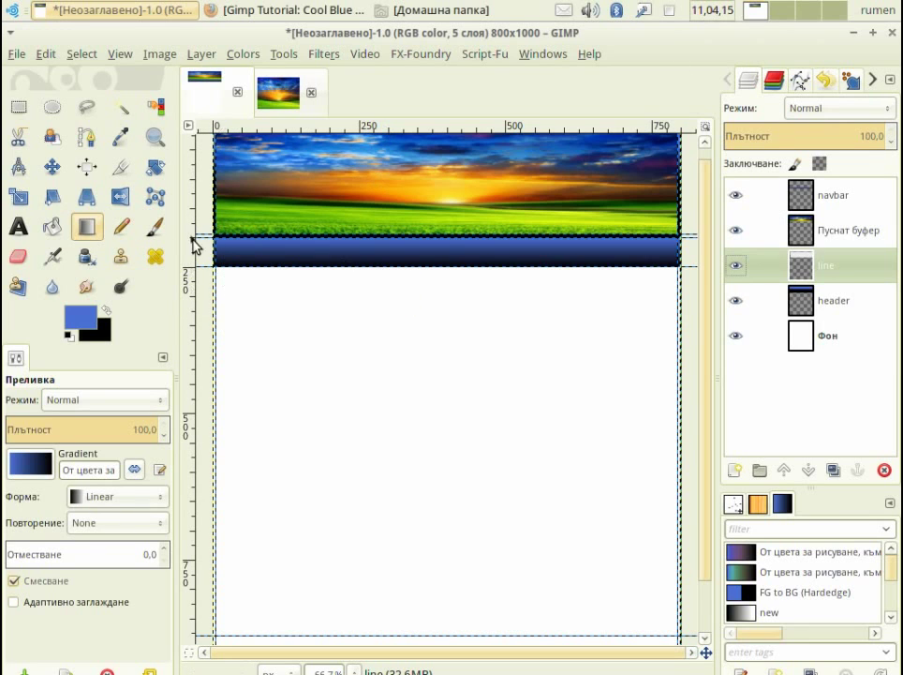
Step: Configure the Rectangle Select tool with a 160 × 50 px size, center-line guides and highlighting of the selection
key(2)
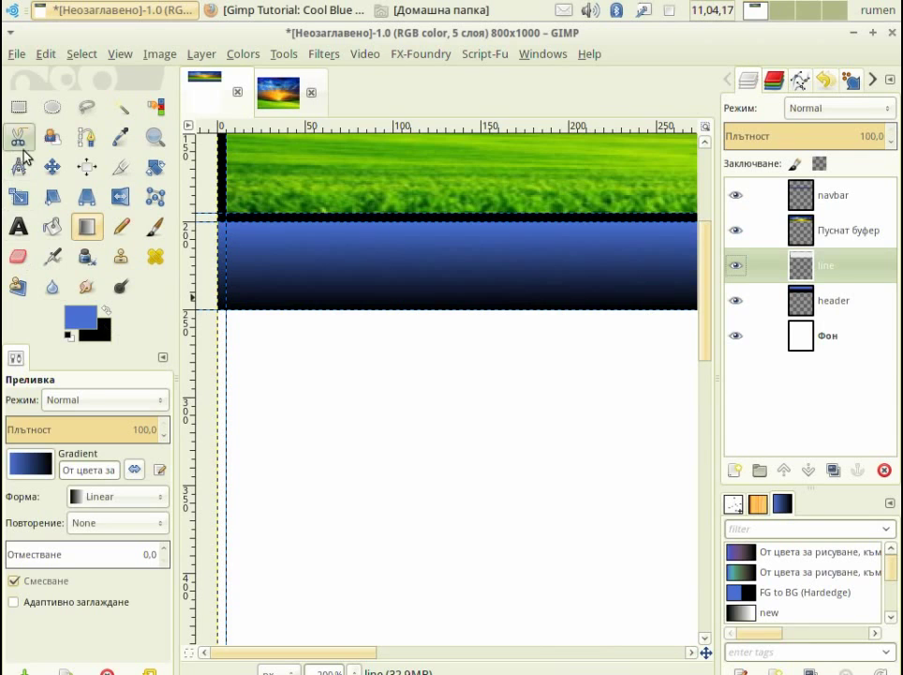
click(17, 110)
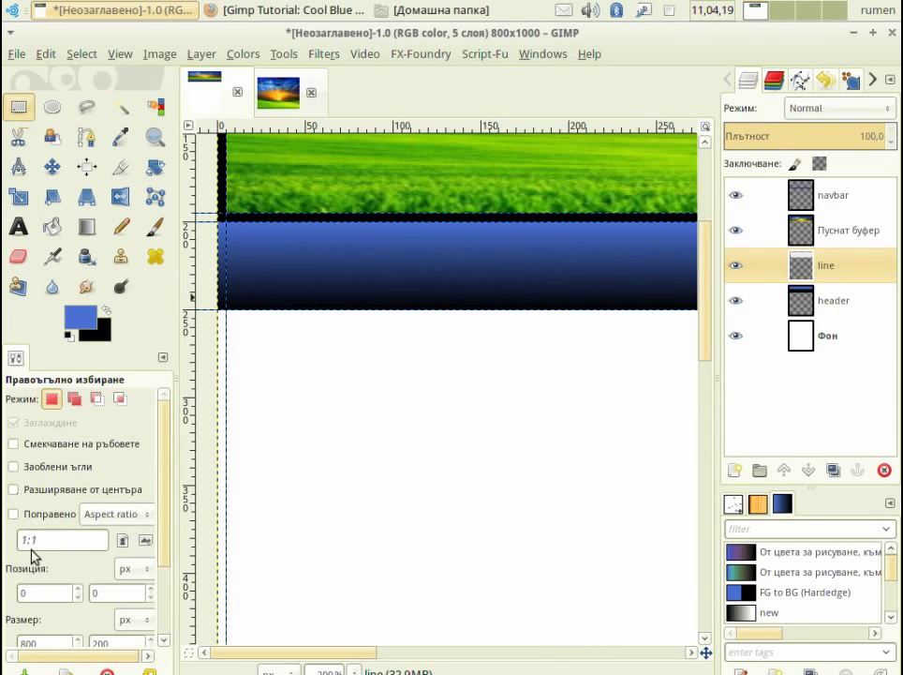
drag(161, 564, 159, 618)
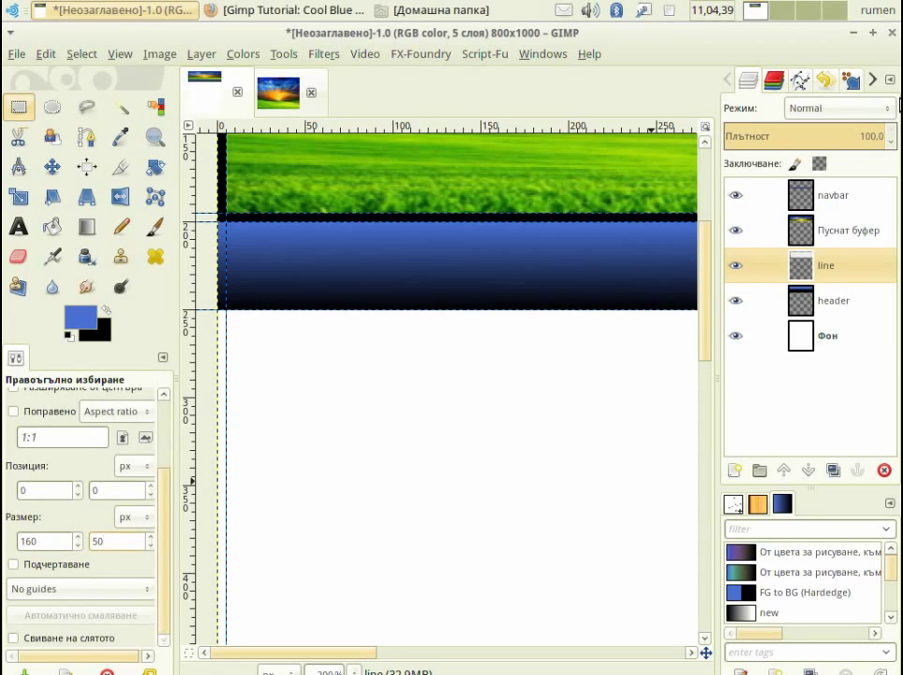
click(65, 591)
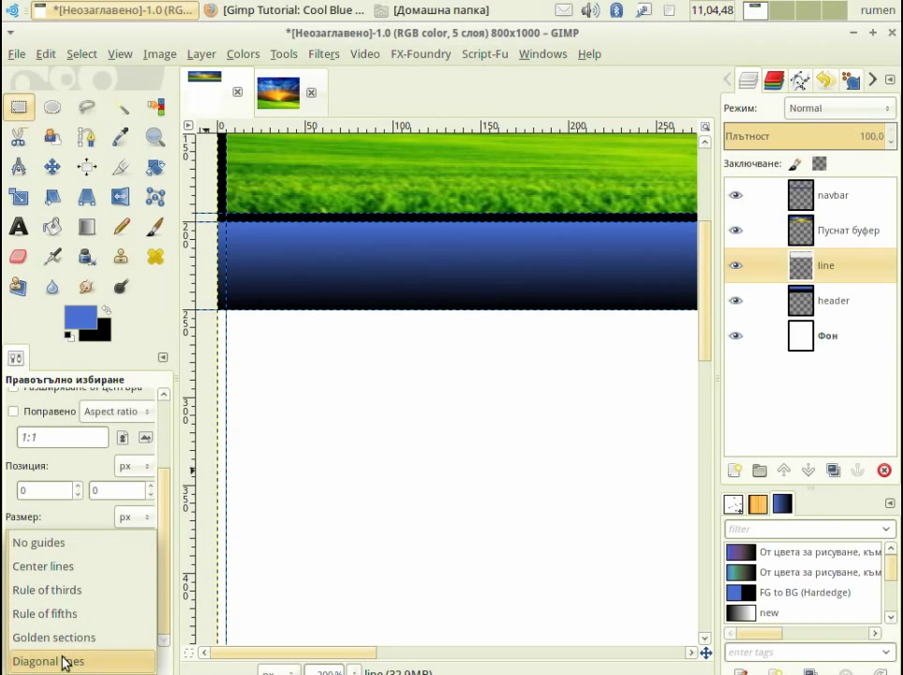
click(51, 569)
click(13, 566)
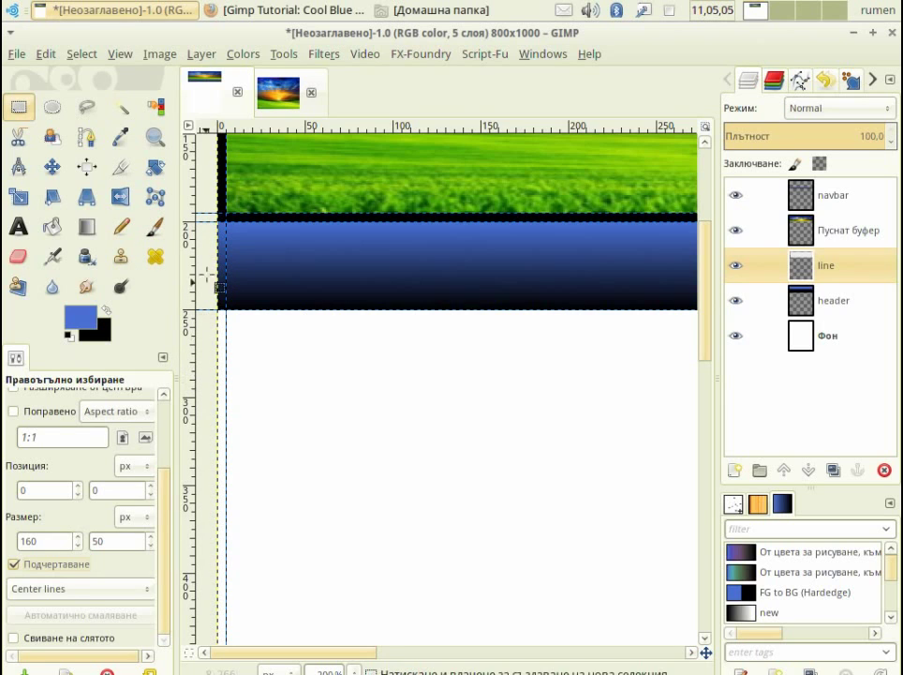
Step: Turn on snapping to the grid and display the grid over the image
click(114, 58)
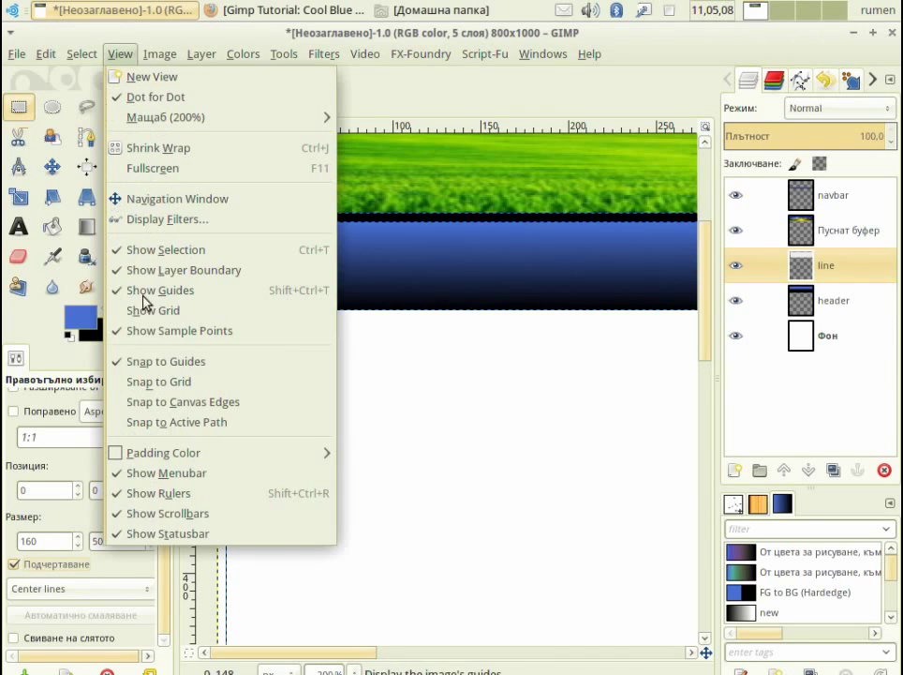
click(147, 382)
click(83, 55)
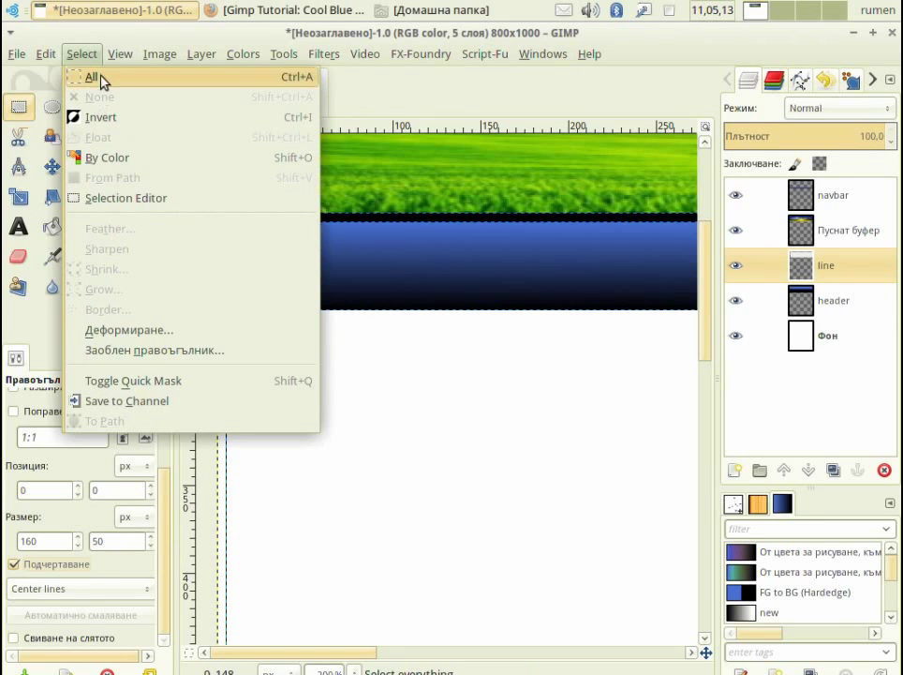
mouse_move(120, 54)
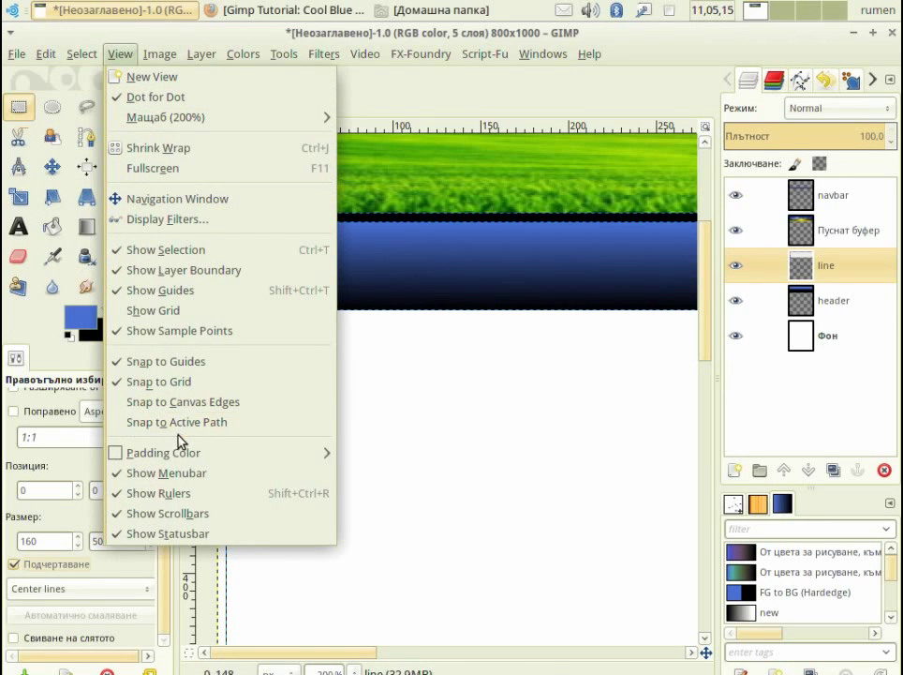
click(157, 311)
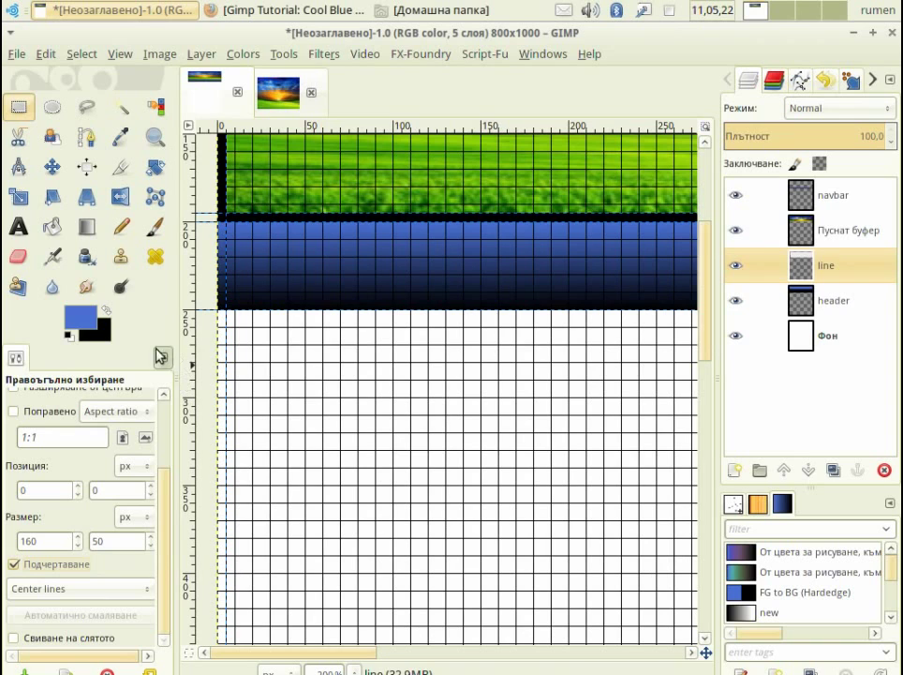
Step: Place a vertical guide at the 40 px position
key(m)
drag(194, 347, 287, 353)
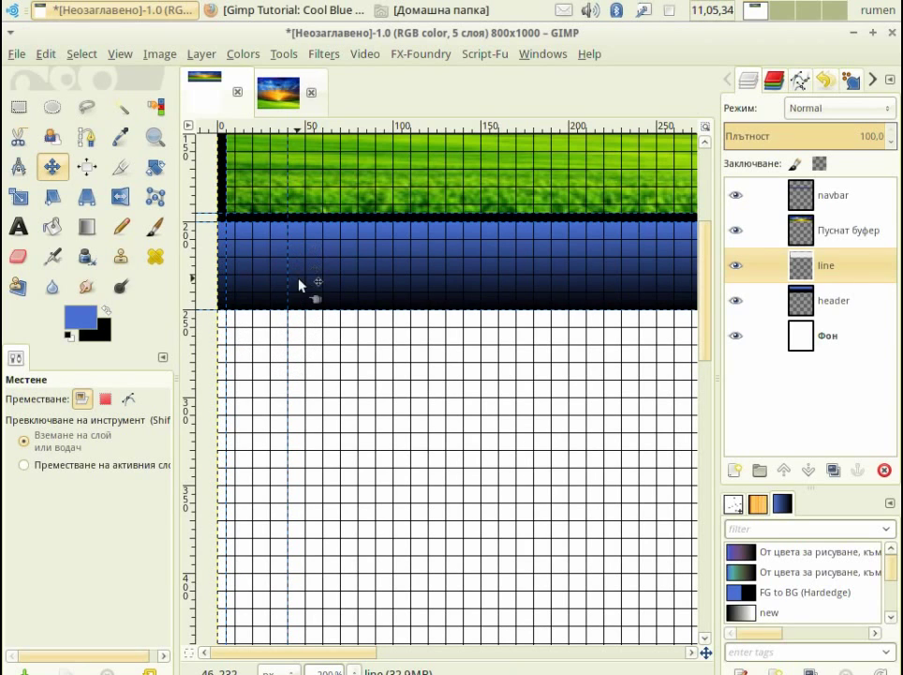
Step: Draw a rectangular selection with rounded corners of radius 5, about 120 × 30 px, from the 40 px guide at the navbar's lower edge
click(18, 106)
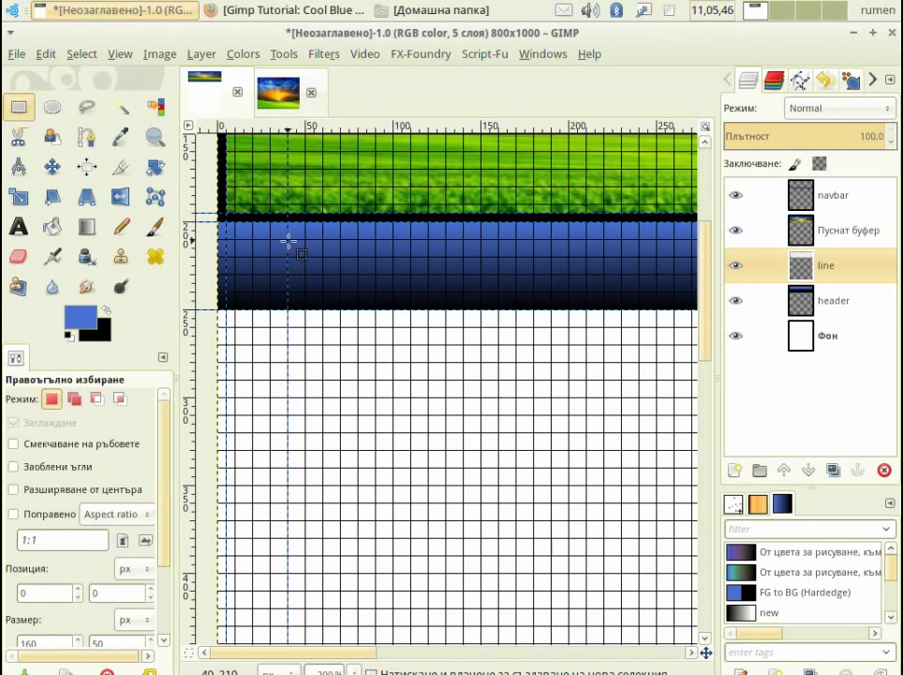
drag(163, 547, 184, 551)
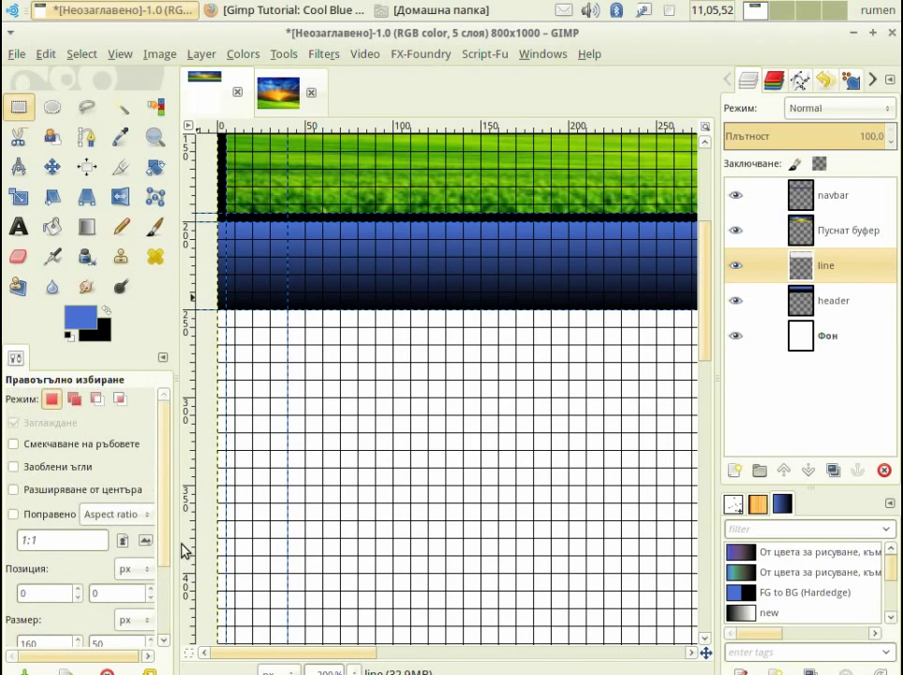
click(13, 467)
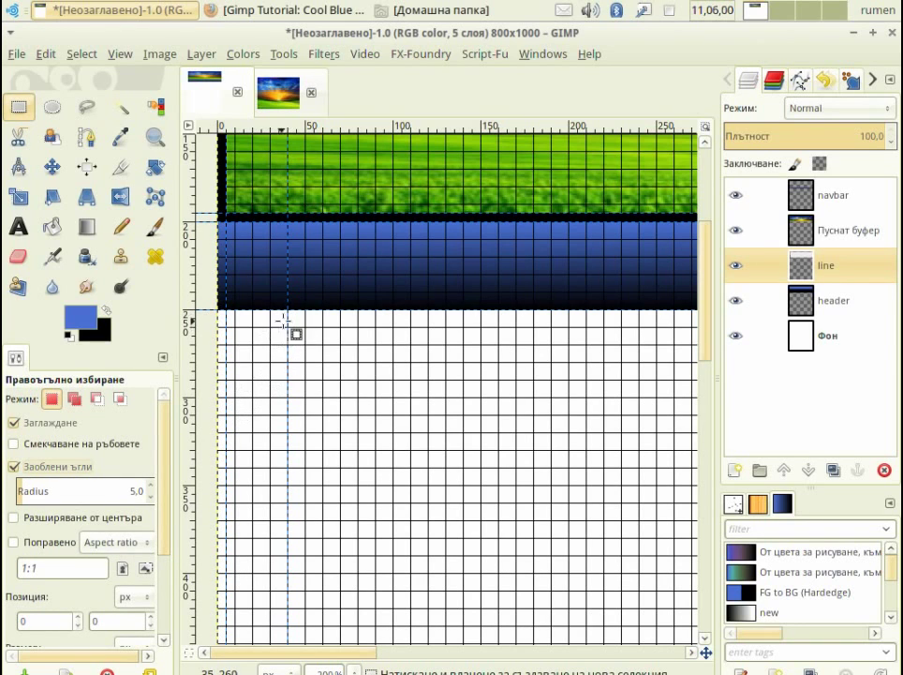
drag(287, 310, 497, 369)
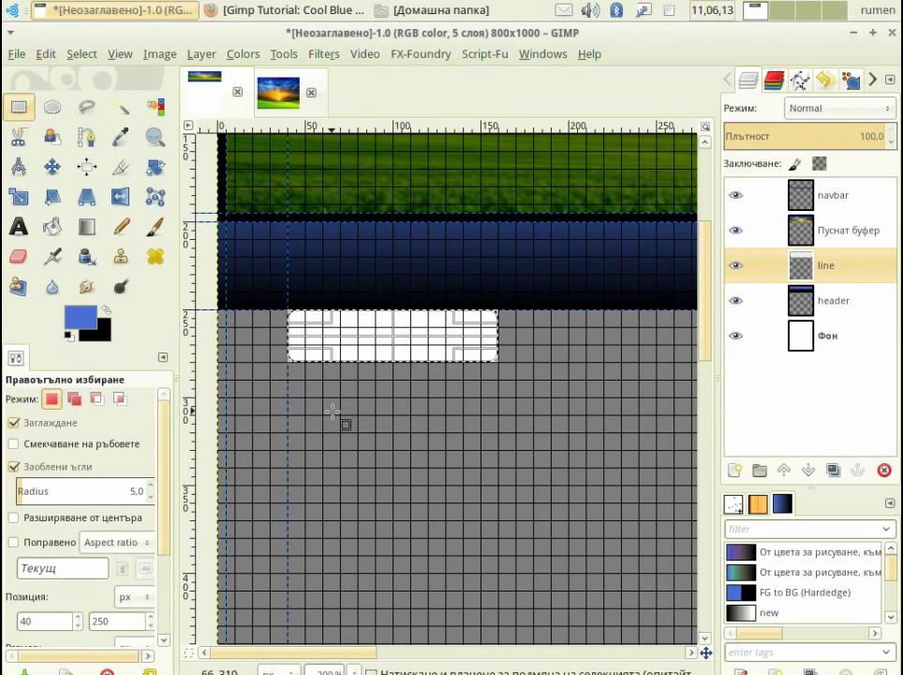
drag(165, 459, 173, 562)
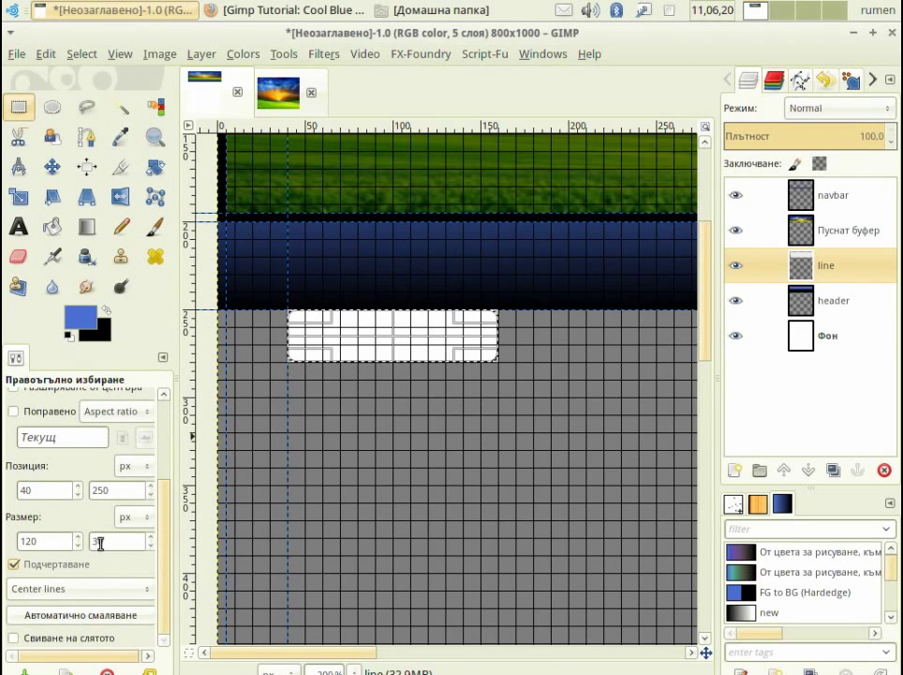
click(114, 411)
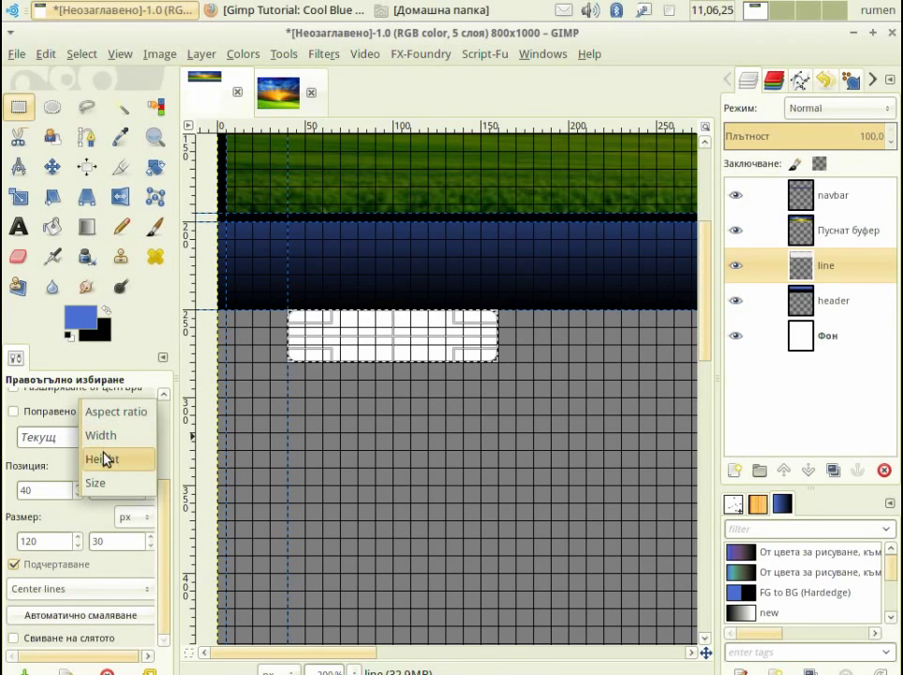
click(110, 435)
click(125, 413)
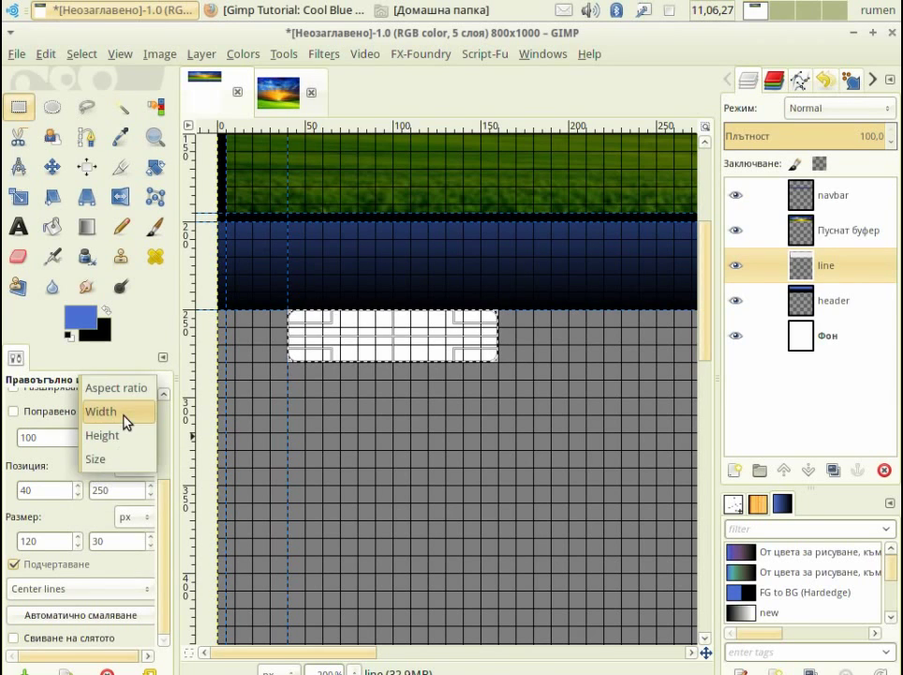
click(124, 389)
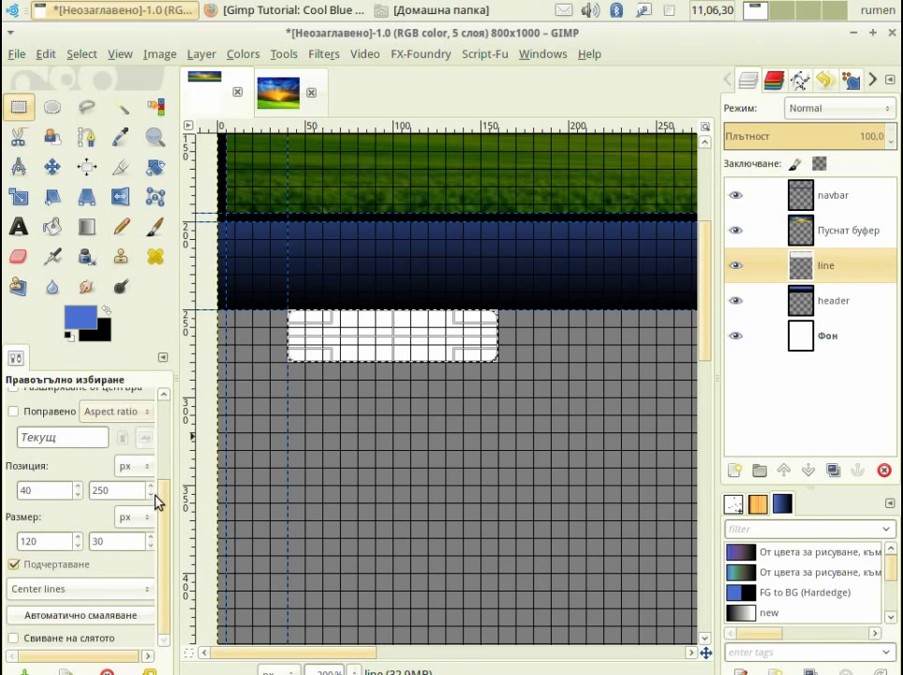
Step: Turn off highlighting for the rounded selection and set its size to 160 × 50 px
click(14, 563)
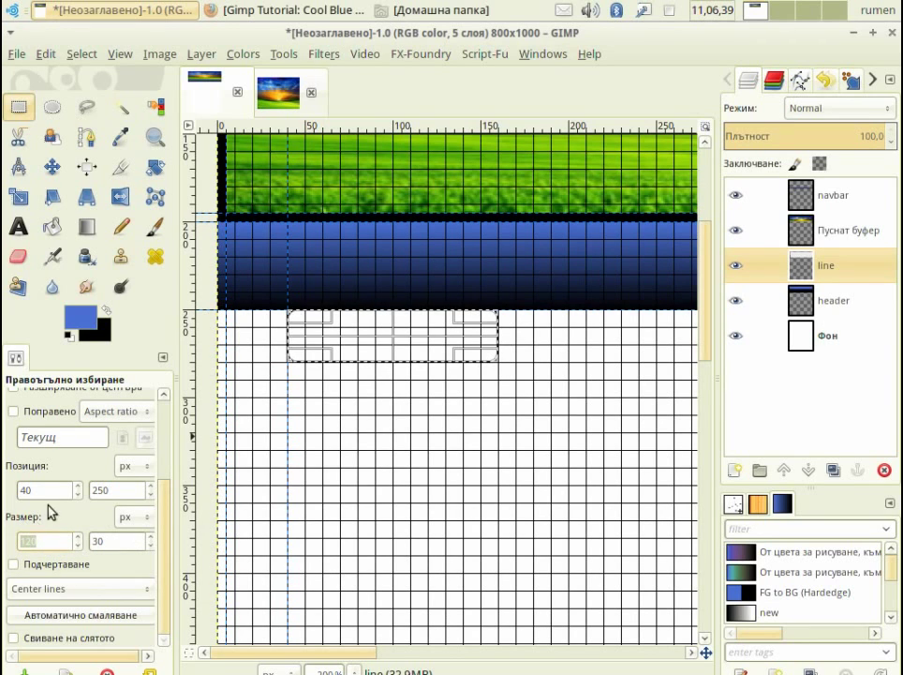
text(0)
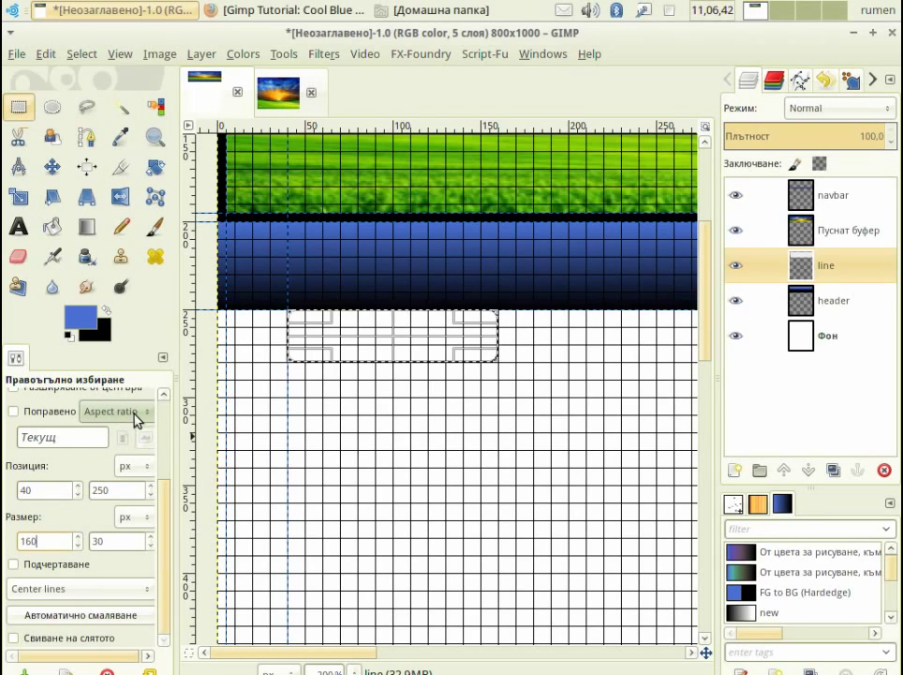
key(Tab)
text(5)
key(Return)
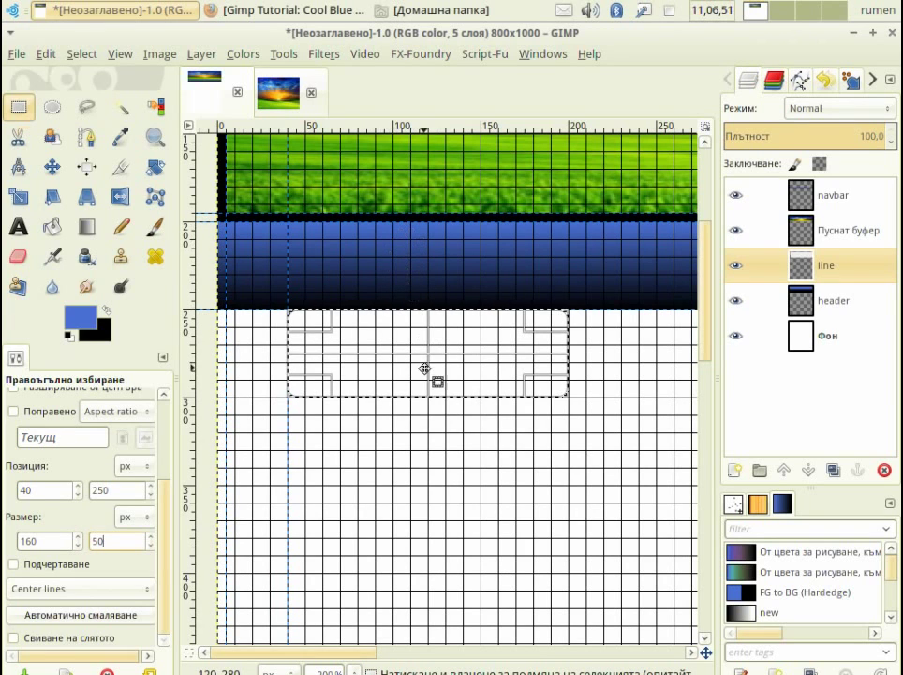
Step: Move the rounded selection up across the navbar's lower edge, to a position of about 50, 225
drag(428, 357, 440, 318)
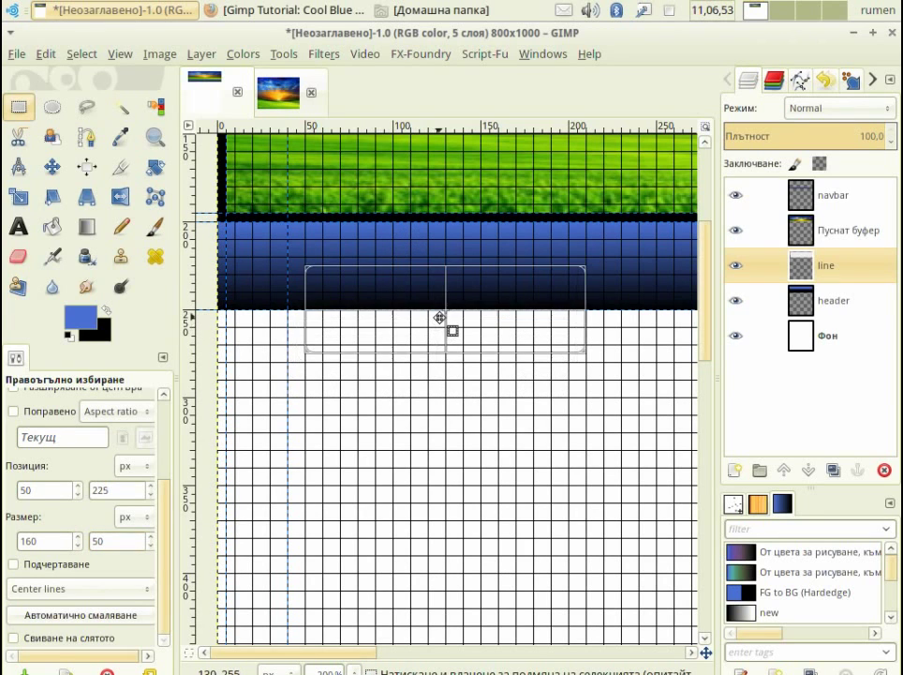